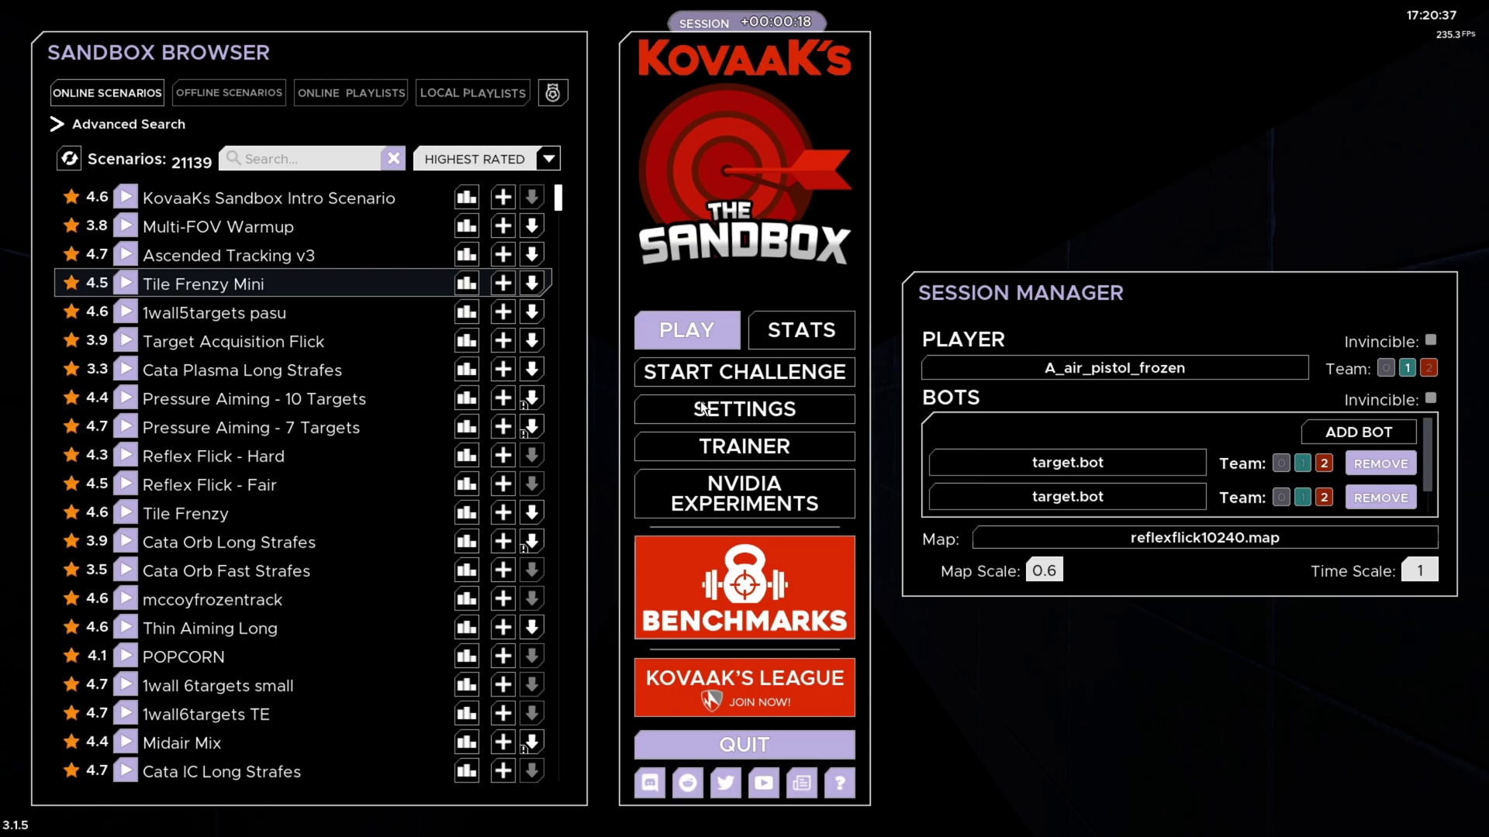
Open the Settings window from the main menu, landing on the Main tab
left_click(702, 405)
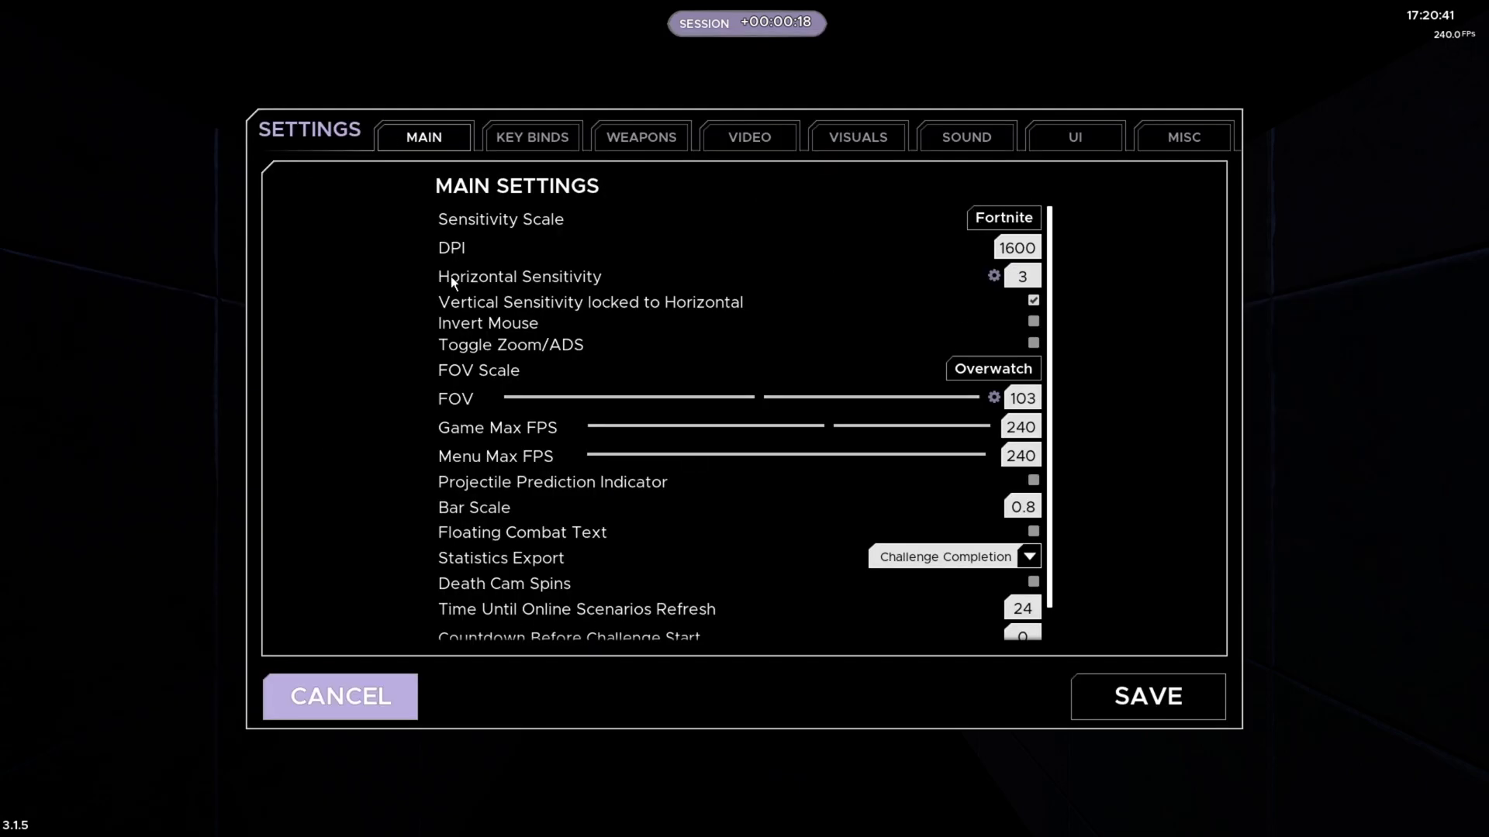
Keep Fortnite as the sensitivity scale and set horizontal sensitivity to 3
left_click(1020, 219)
left_click(1183, 520)
left_click(1030, 248)
key("Tab")
key("ctrl+a")
type("3")
Toggle the vertical sensitivity lock off and back on so it follows horizontal
left_click(1032, 300)
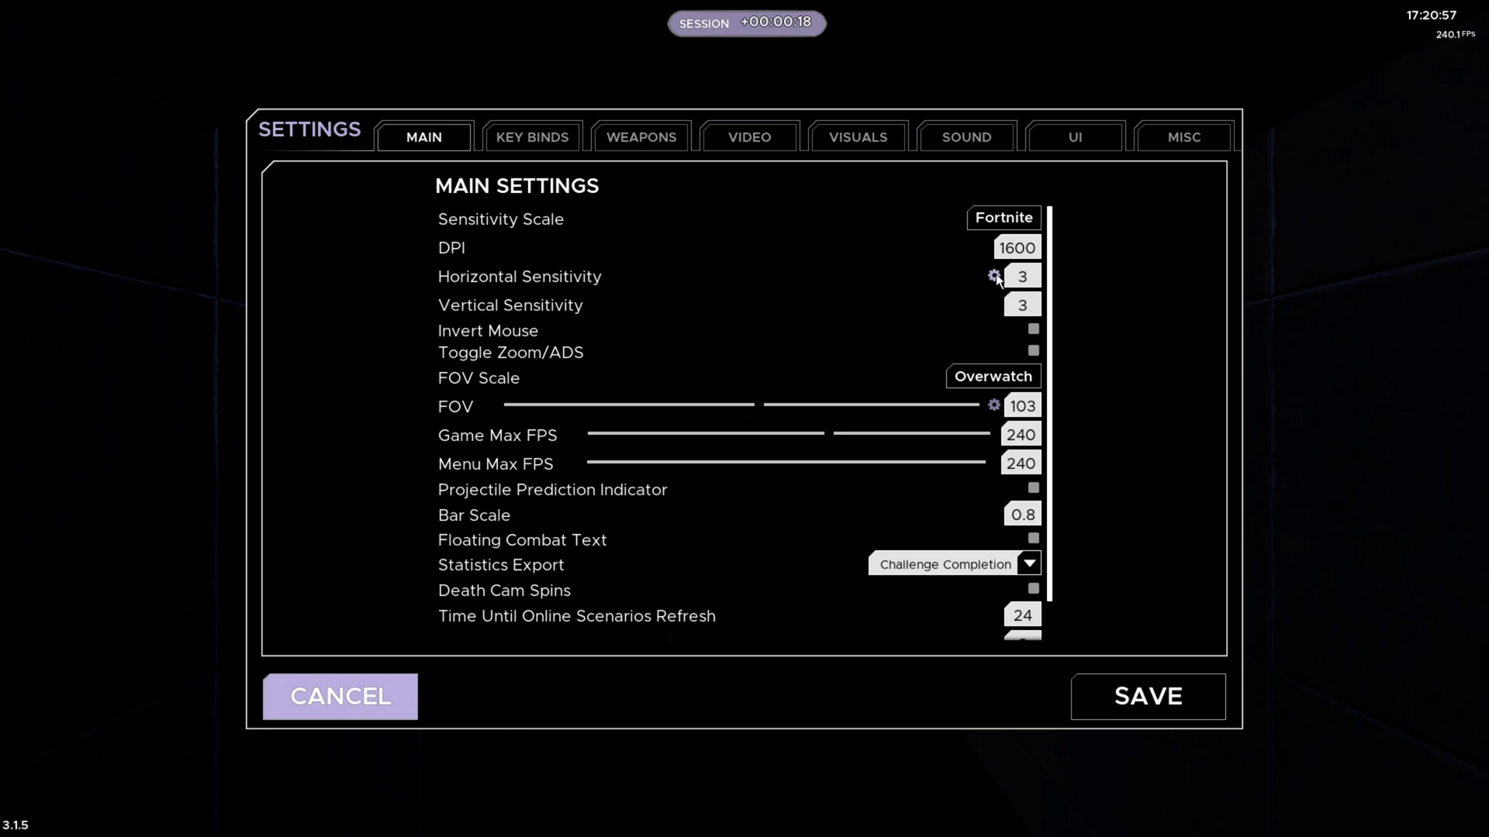
left_click(1023, 304)
type("5")
key("BackSpace")
left_click(1057, 312)
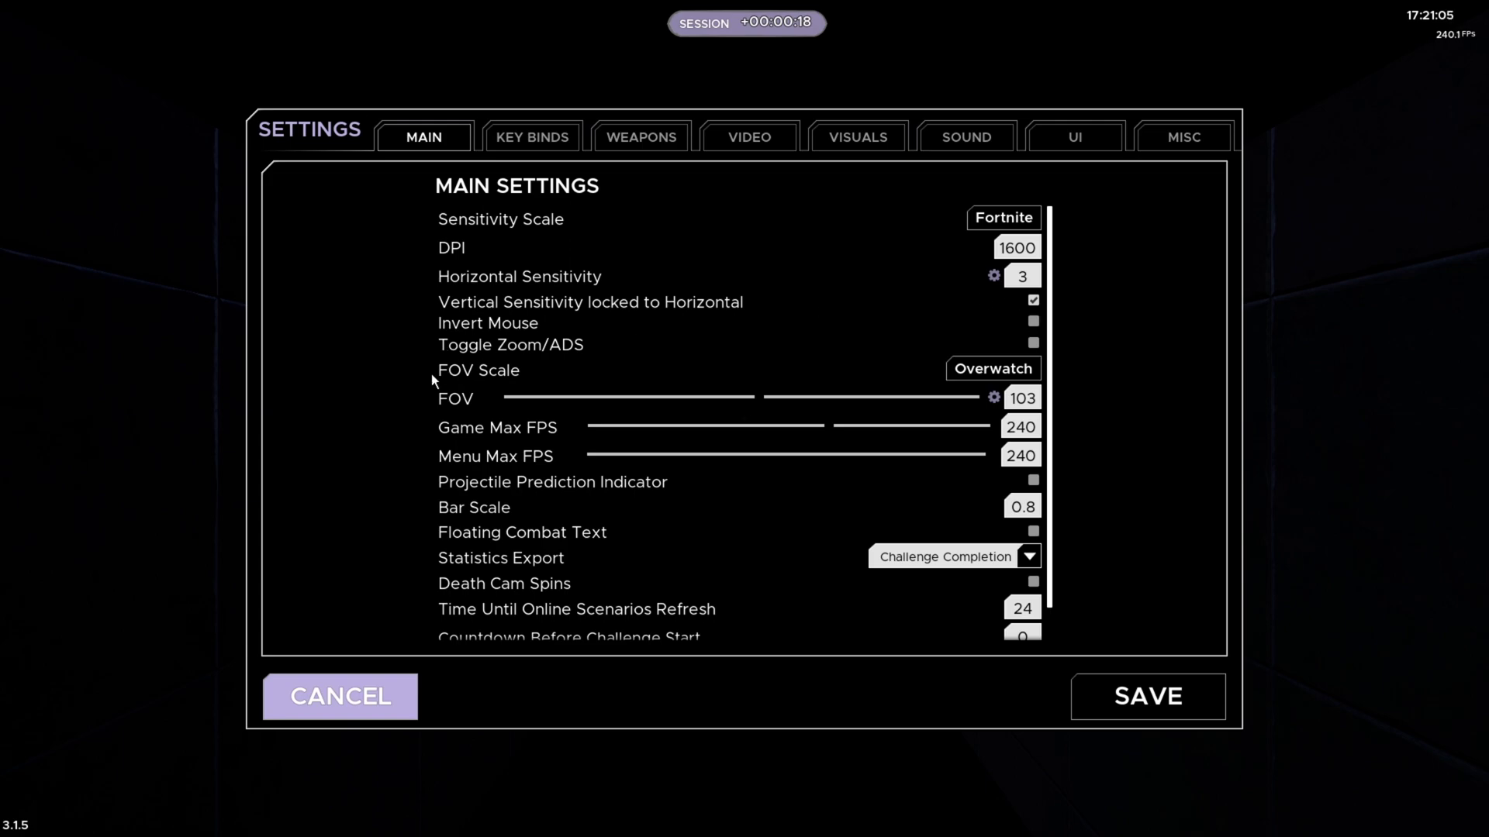
Keep the FOV scale on Overwatch with FOV at 103
left_click(955, 371)
scroll(1052, 638, "down", 1)
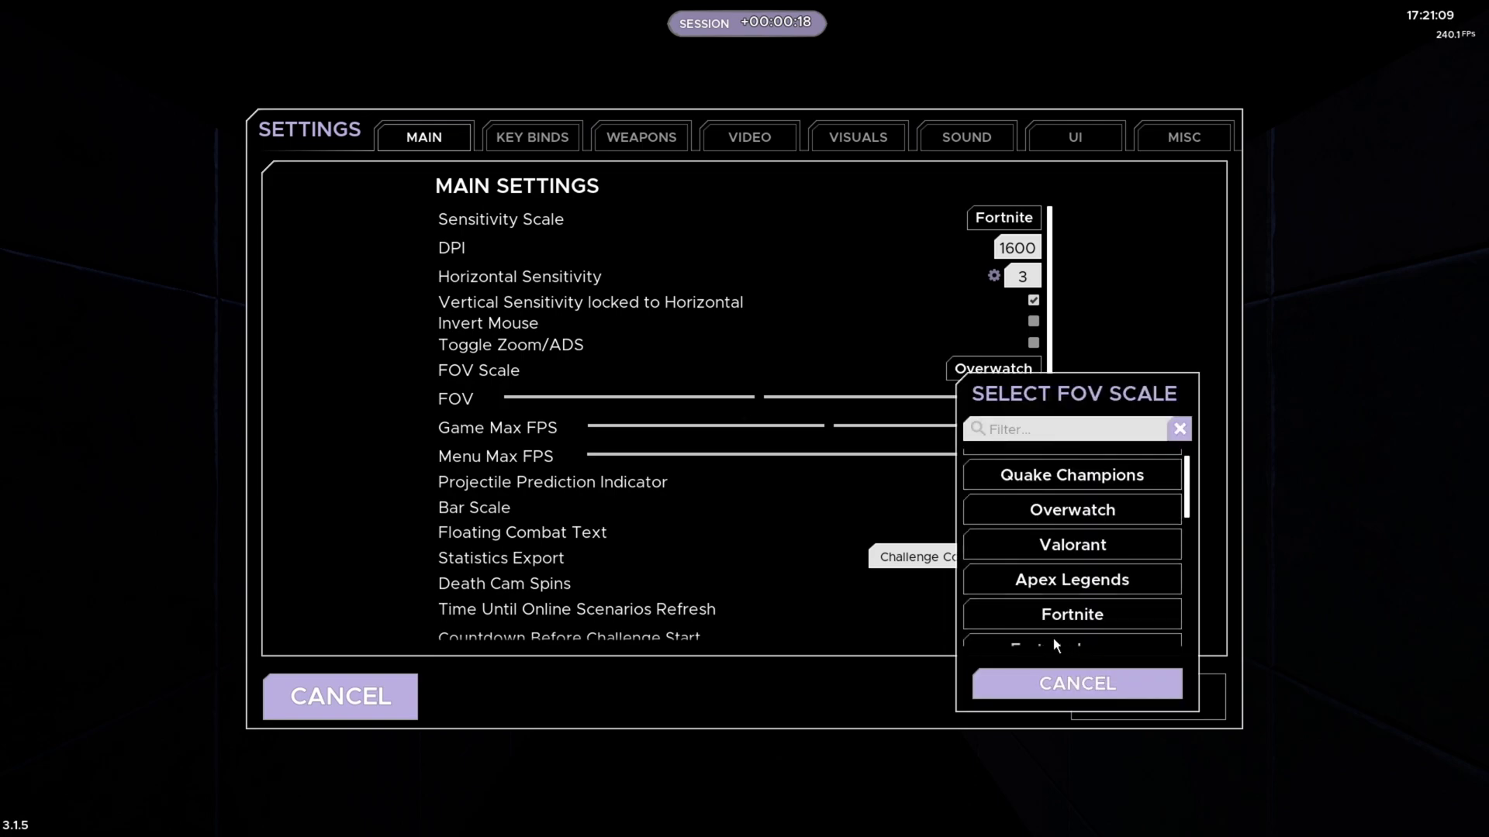
left_click(1081, 683)
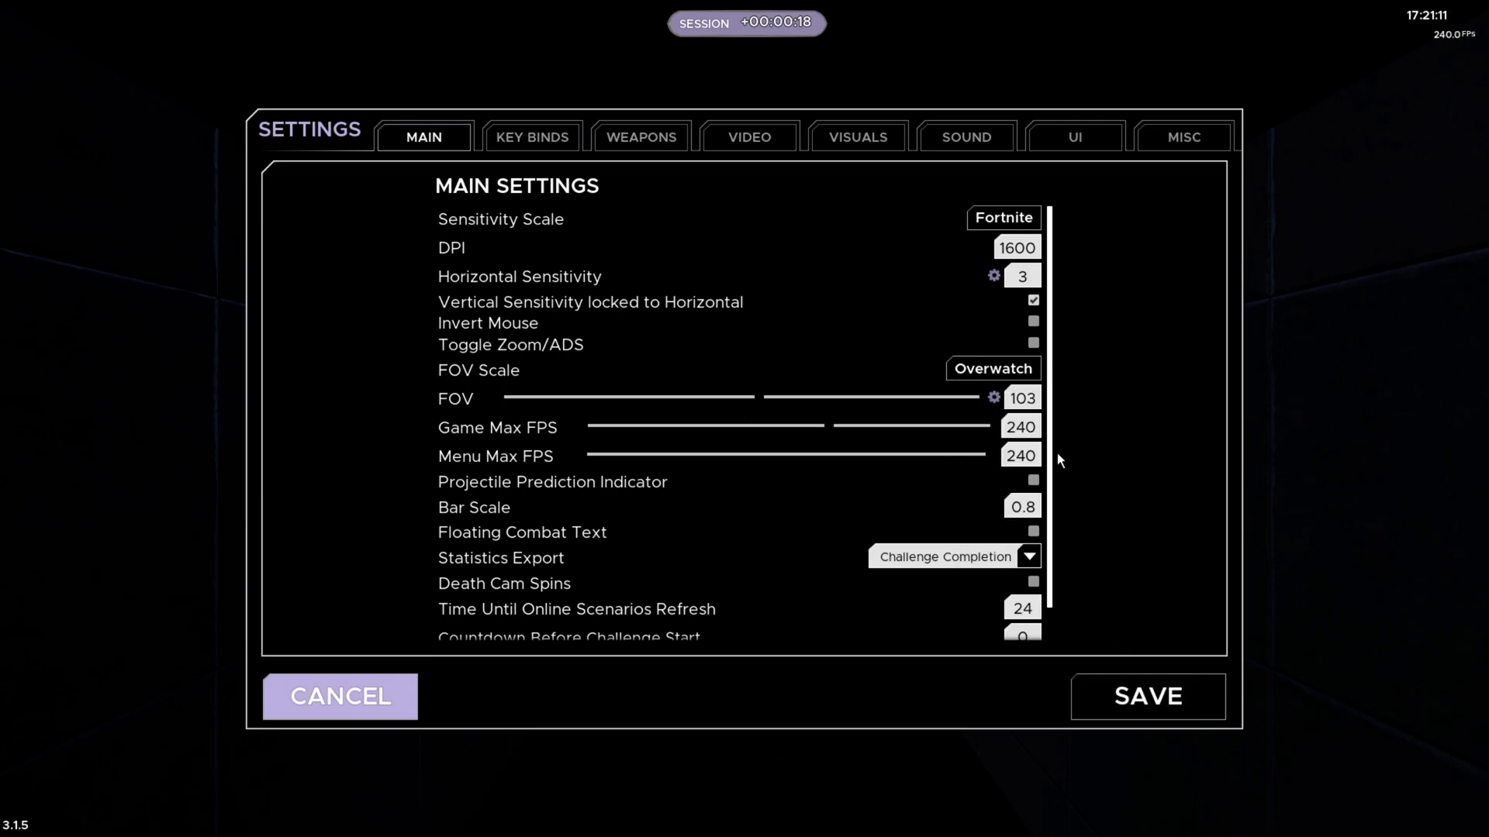
left_click(1012, 398)
double_click(1012, 398)
scroll(799, 512, "down", 1)
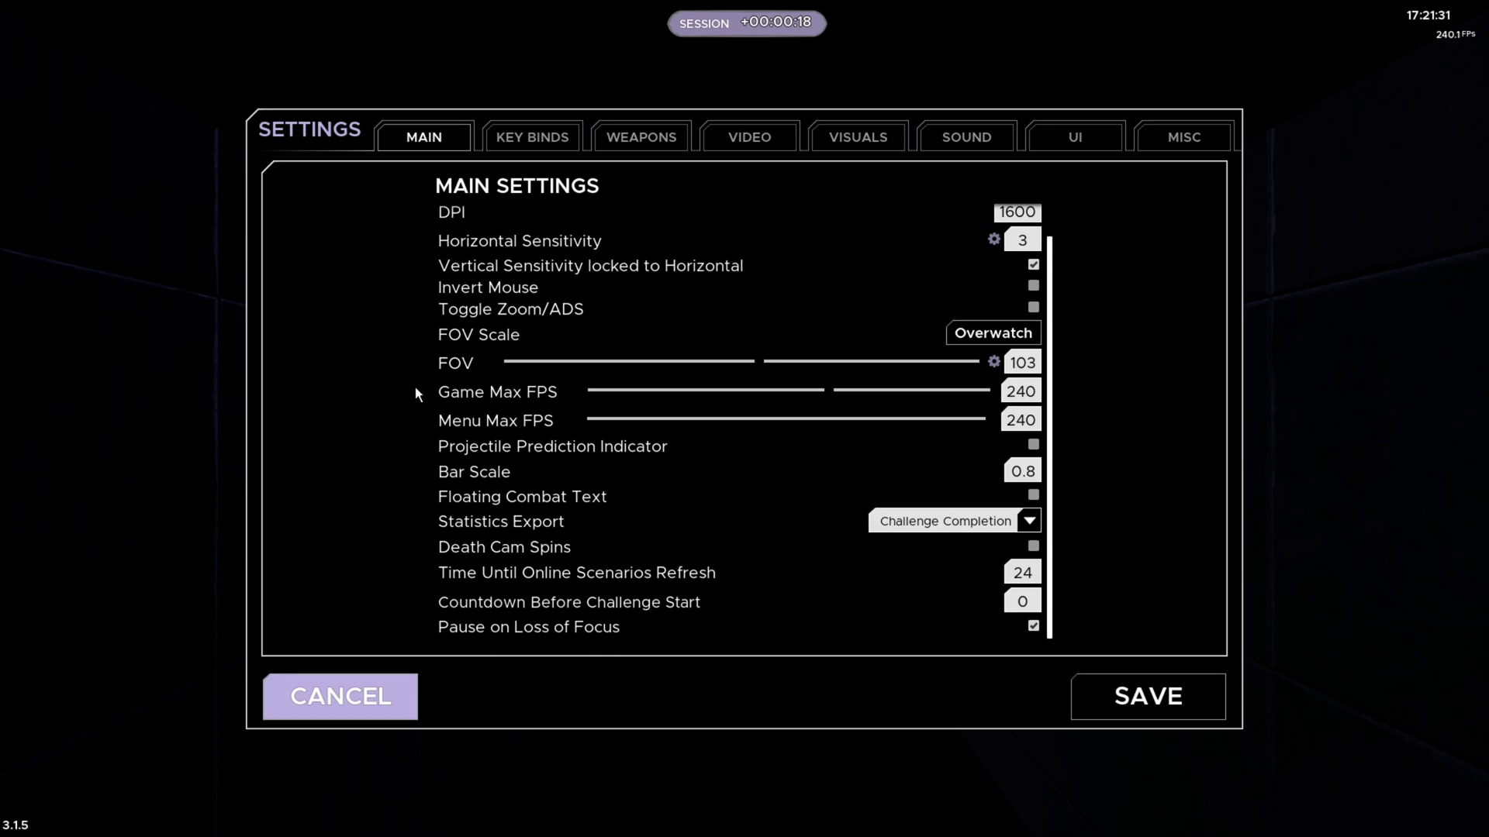
left_click(532, 138)
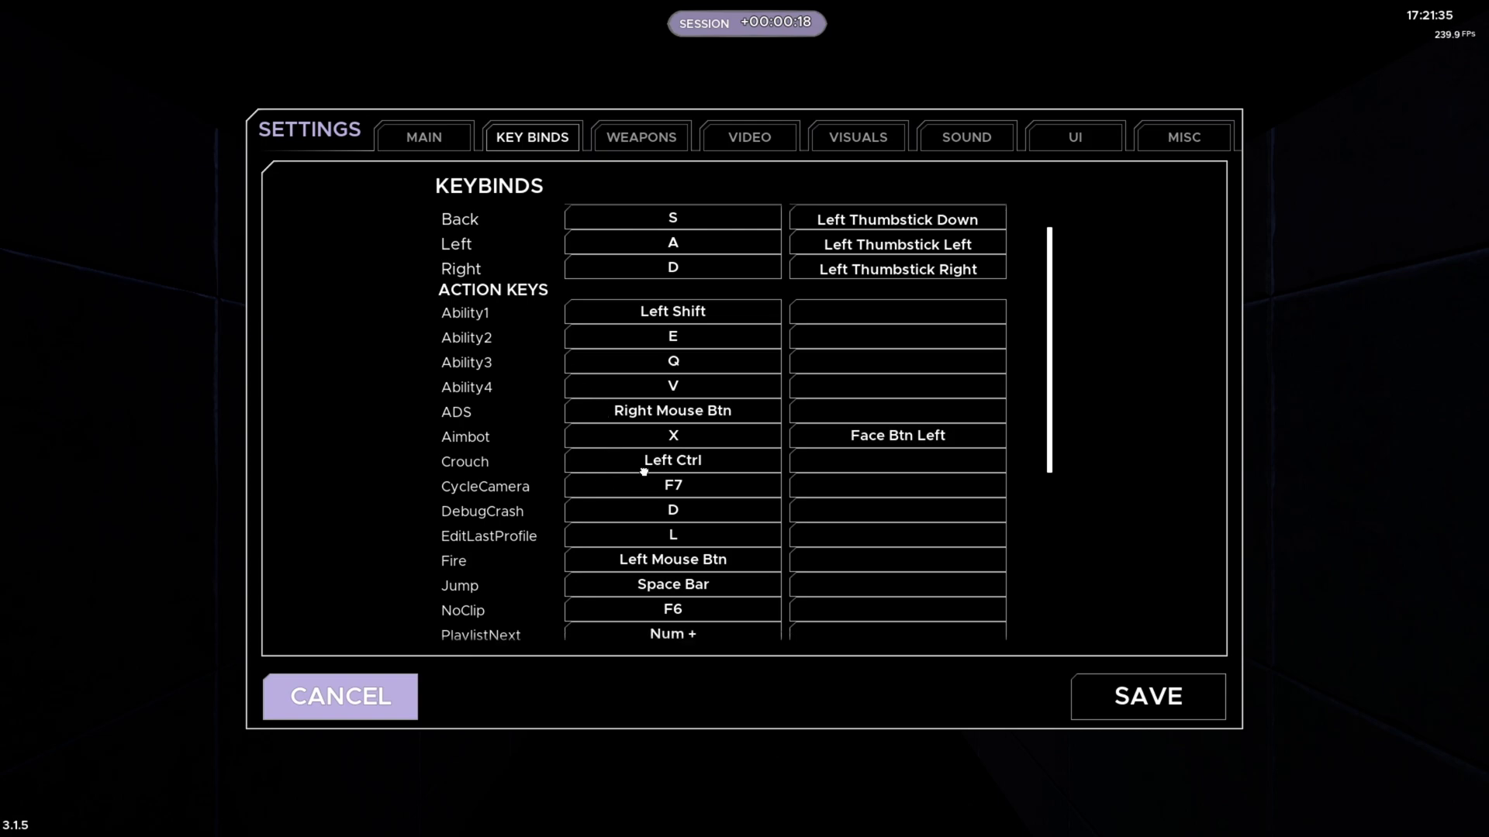
Scroll through the key bindings list and save the settings
scroll(648, 466, "down", 3)
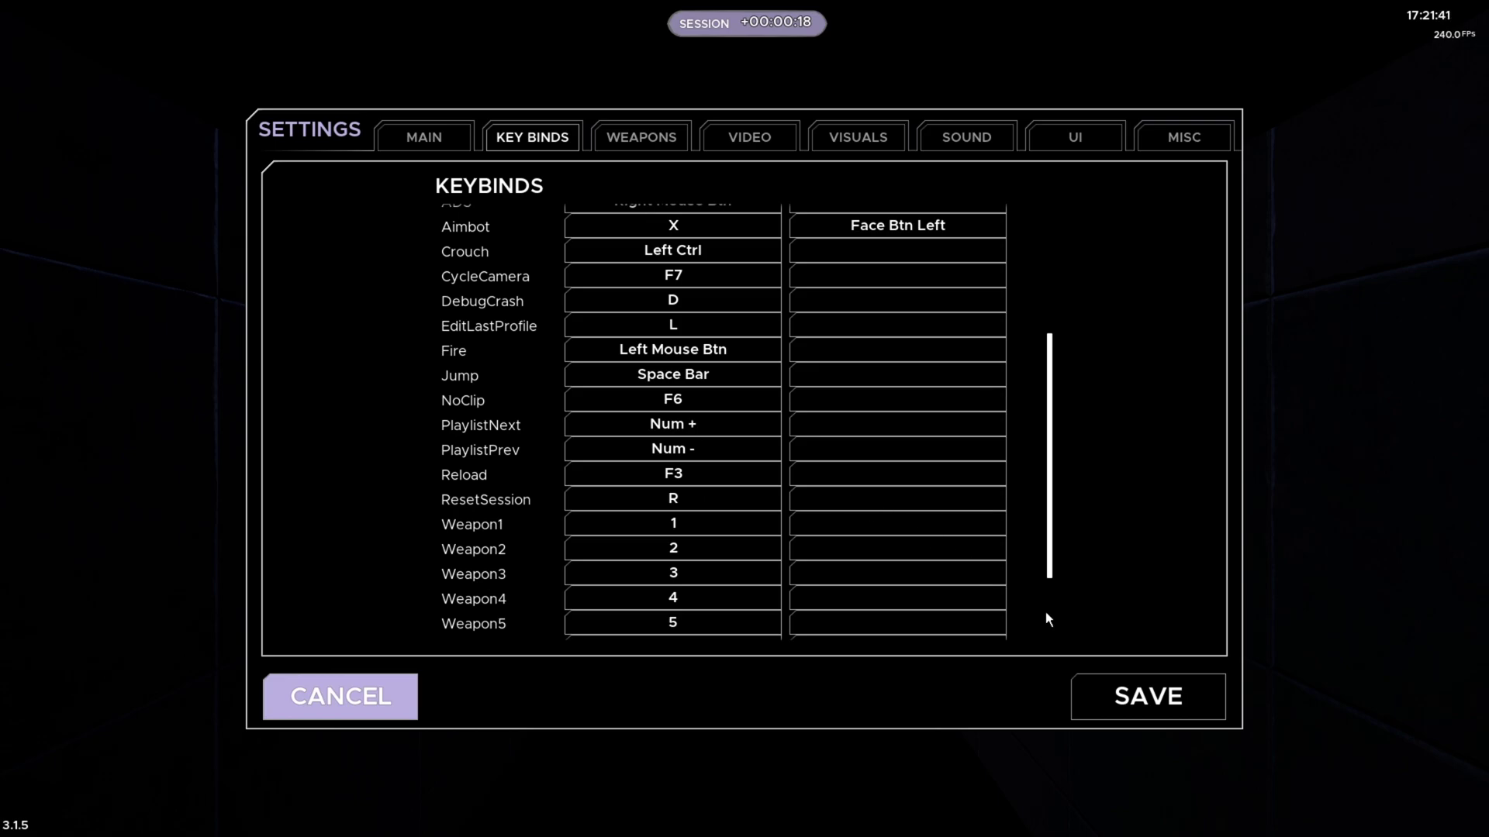
left_click(1175, 697)
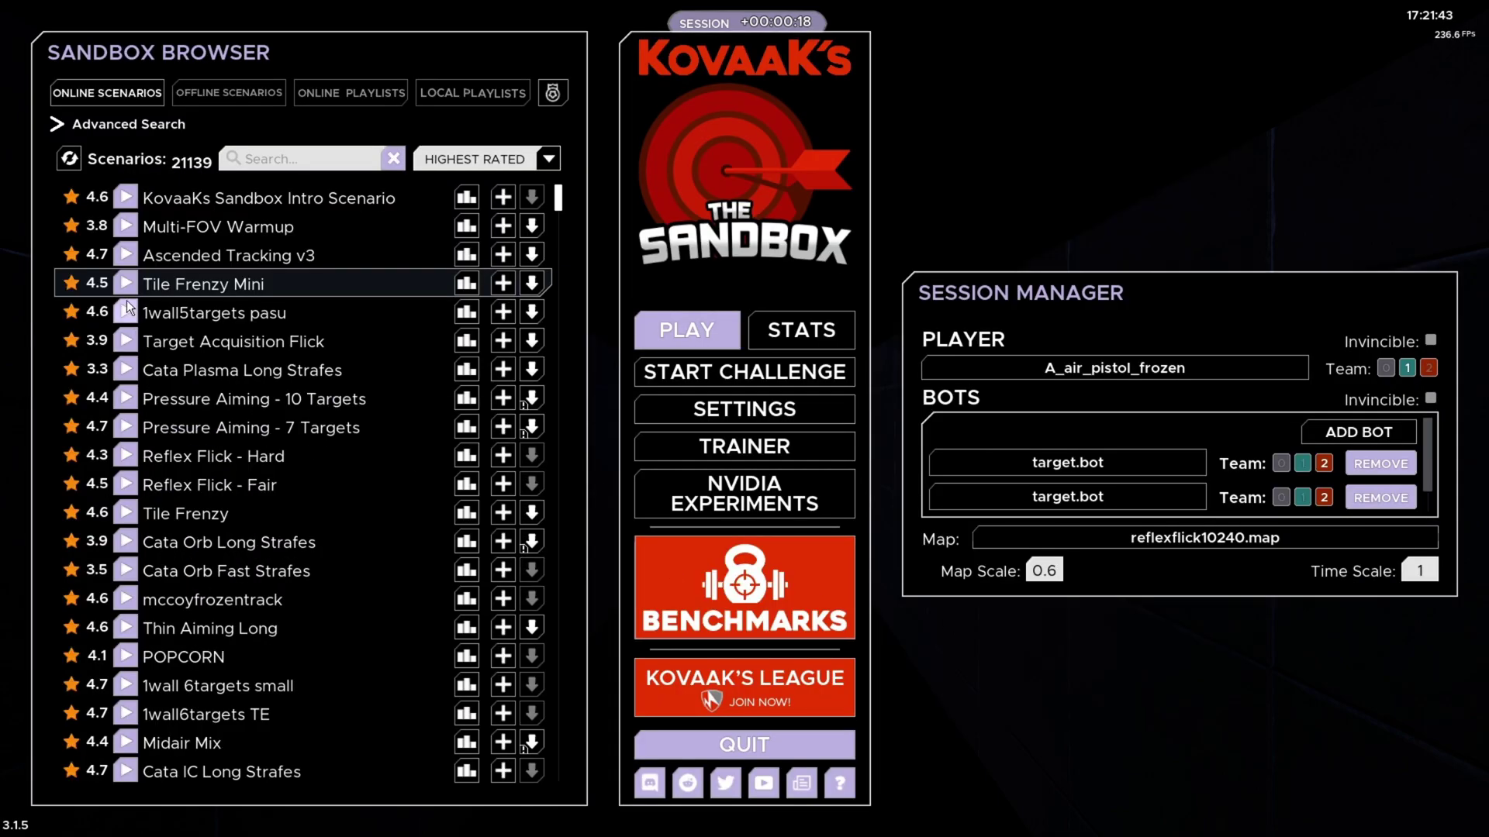
Start the Tile Frenzy Mini challenge, shoot three tiles and restart it twice
left_click(126, 286)
left_click(789, 648)
left_click(745, 419)
left_click(744, 419)
left_click(744, 419)
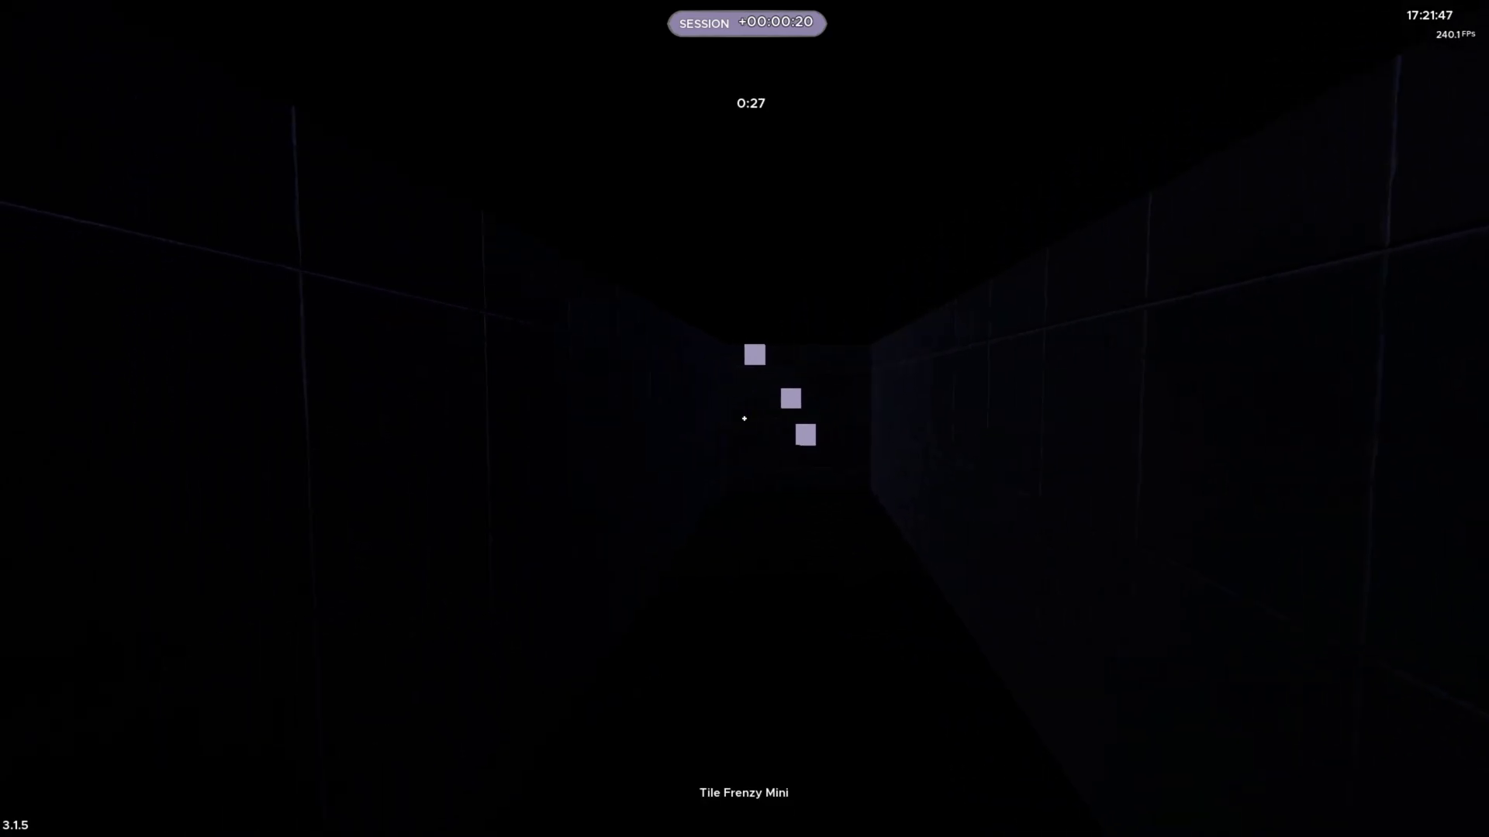
key("r")
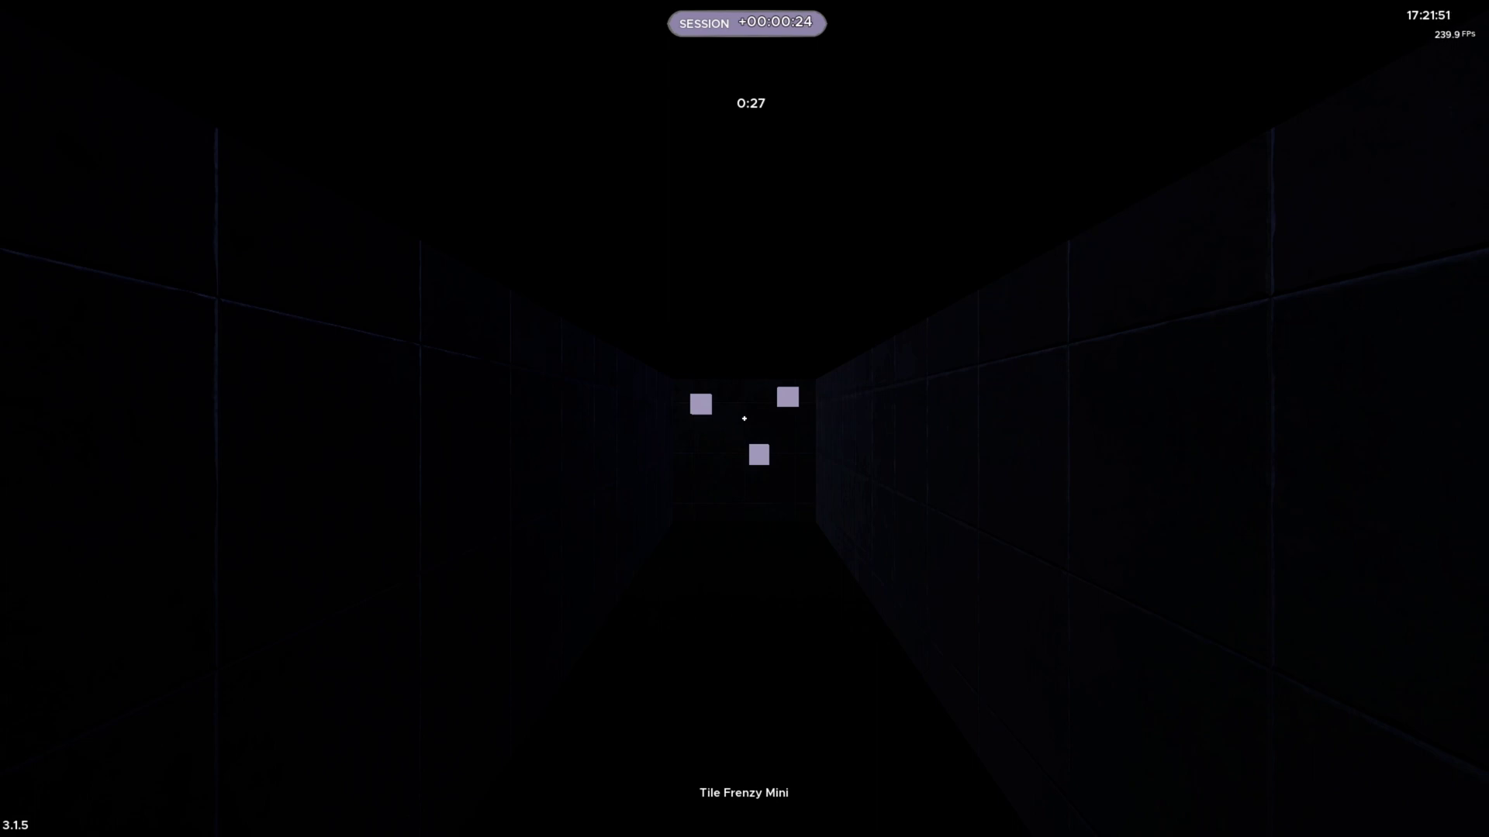
key("r")
Pause the run and reopen Settings on the key bindings page
key("Escape")
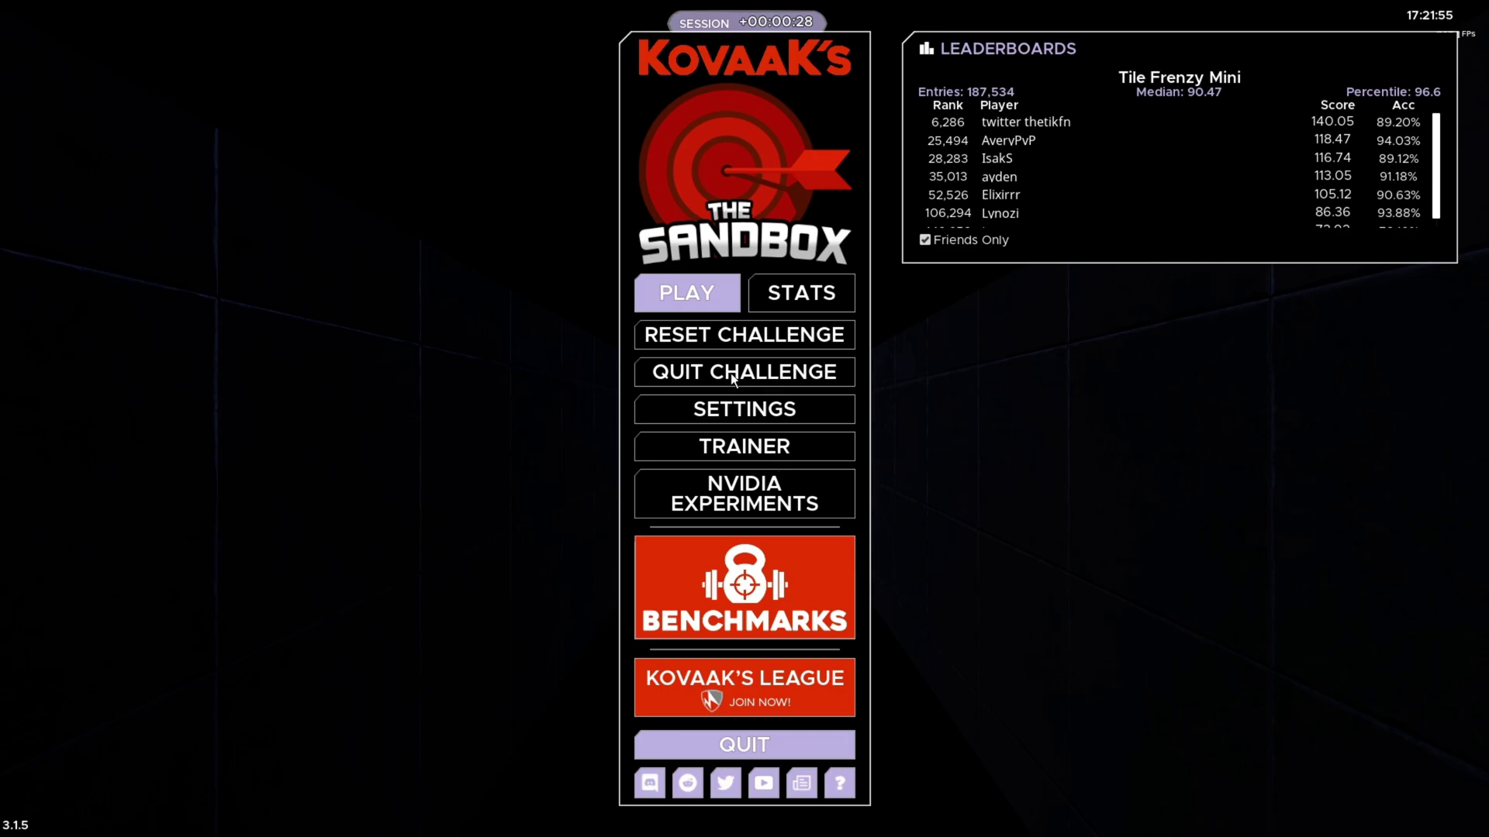
left_click(728, 405)
left_click(535, 140)
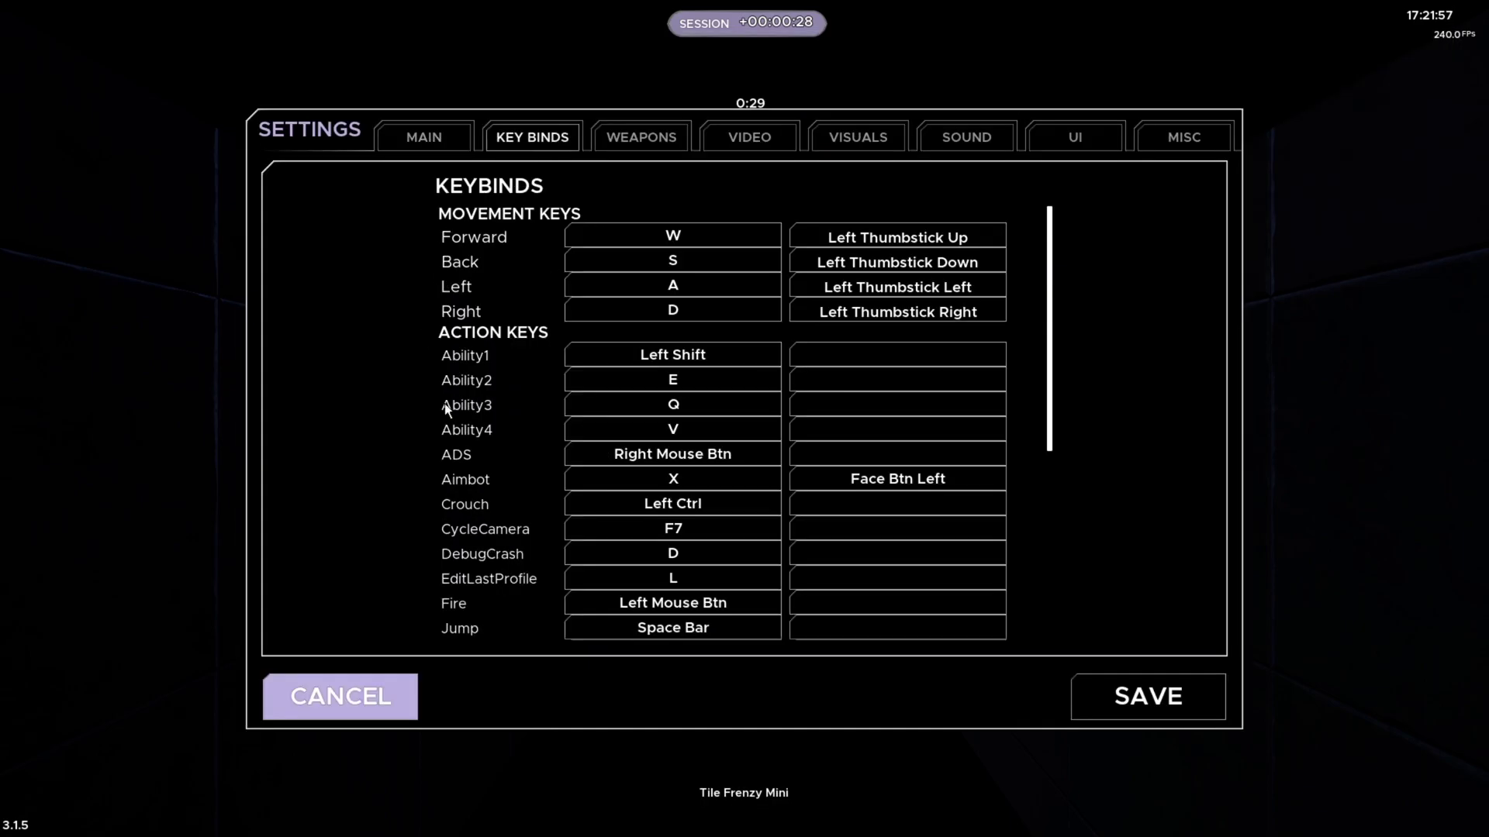
On the Weapons page, keep the weapon profile set to Default
left_click(641, 132)
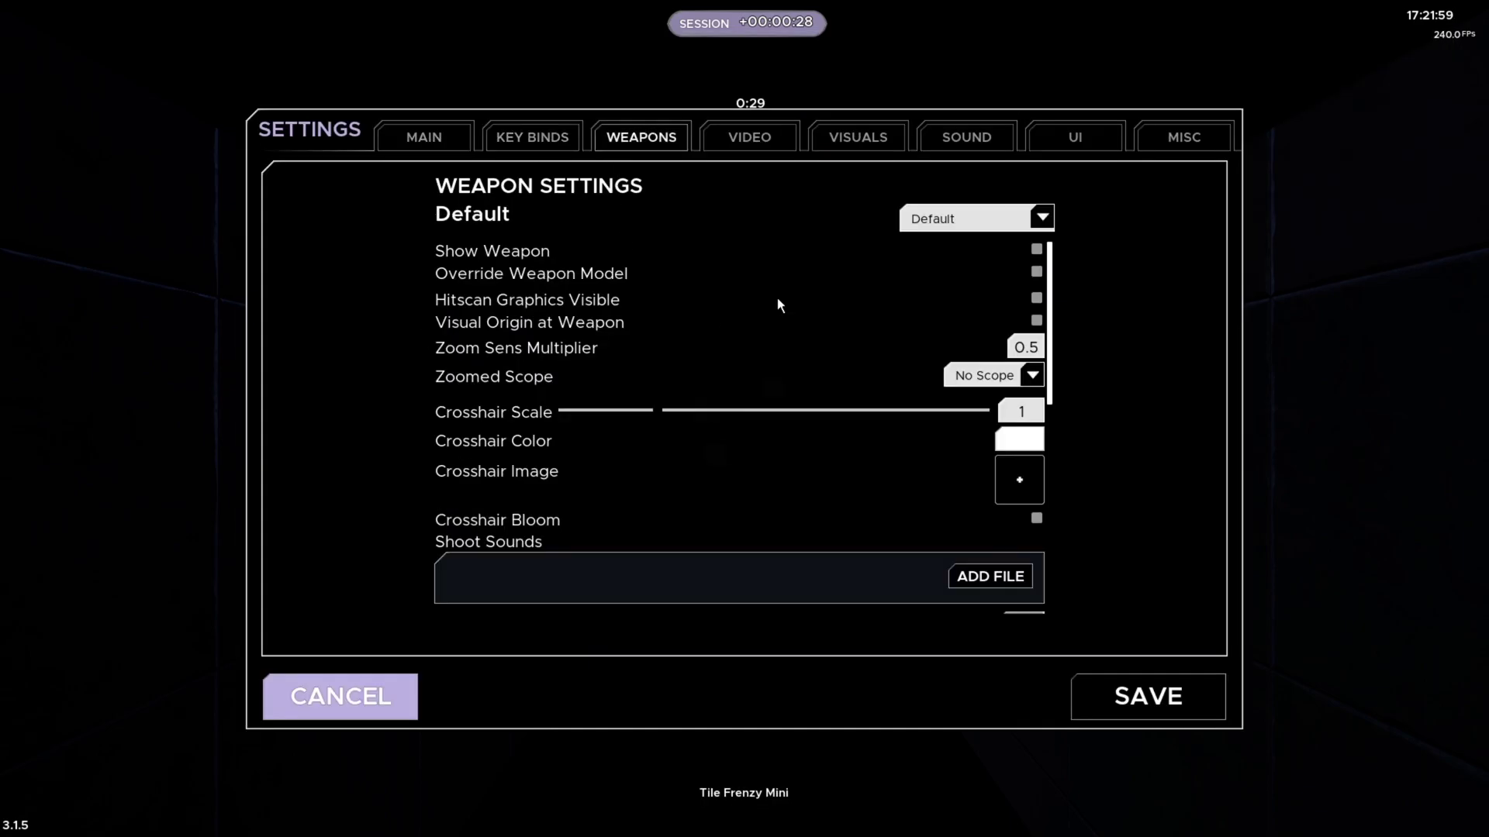
scroll(446, 419, "down", 5)
scroll(445, 420, "up", 5)
left_click(907, 219)
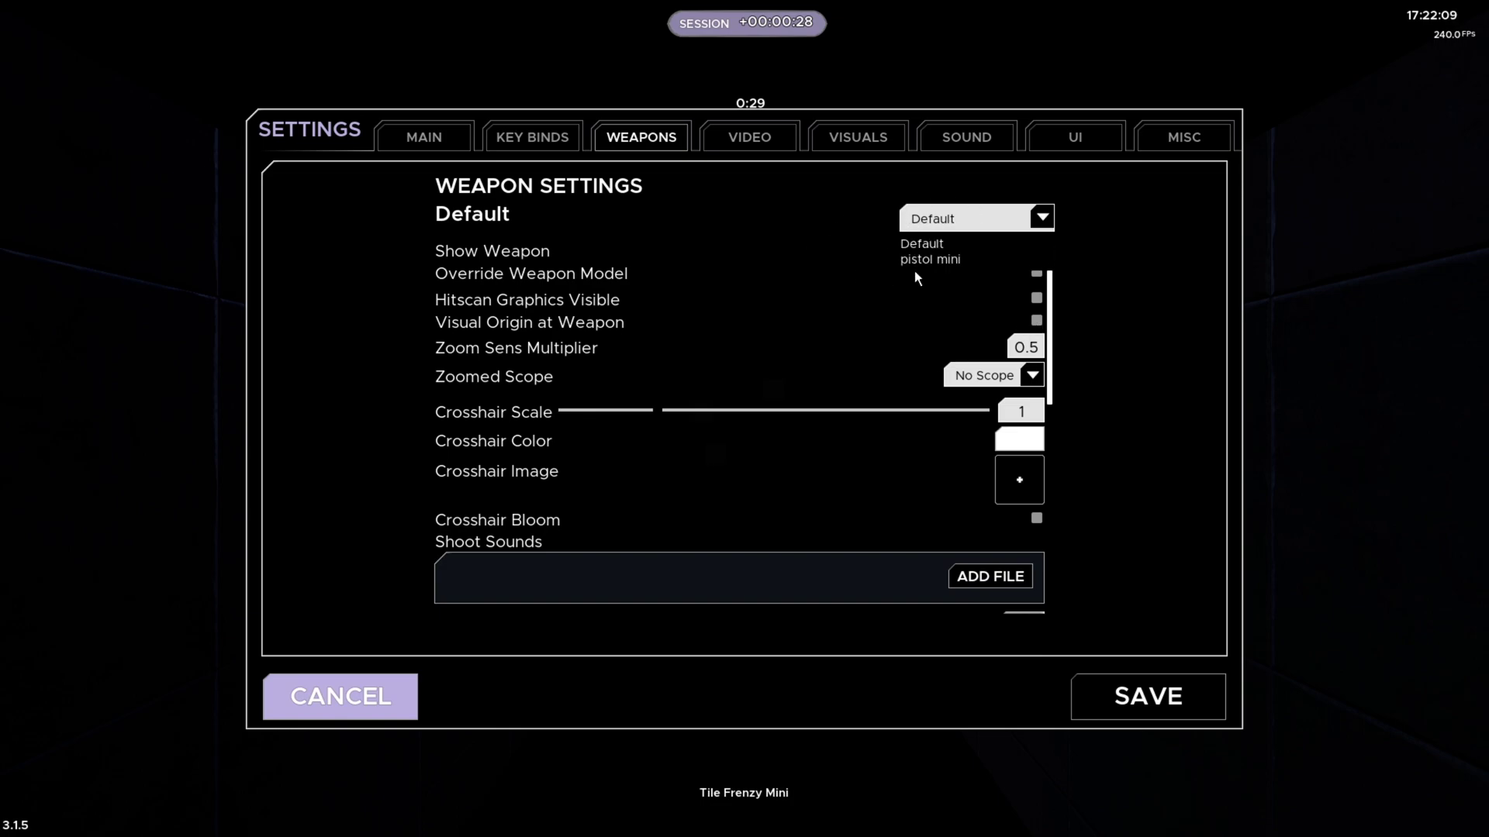
left_click(814, 256)
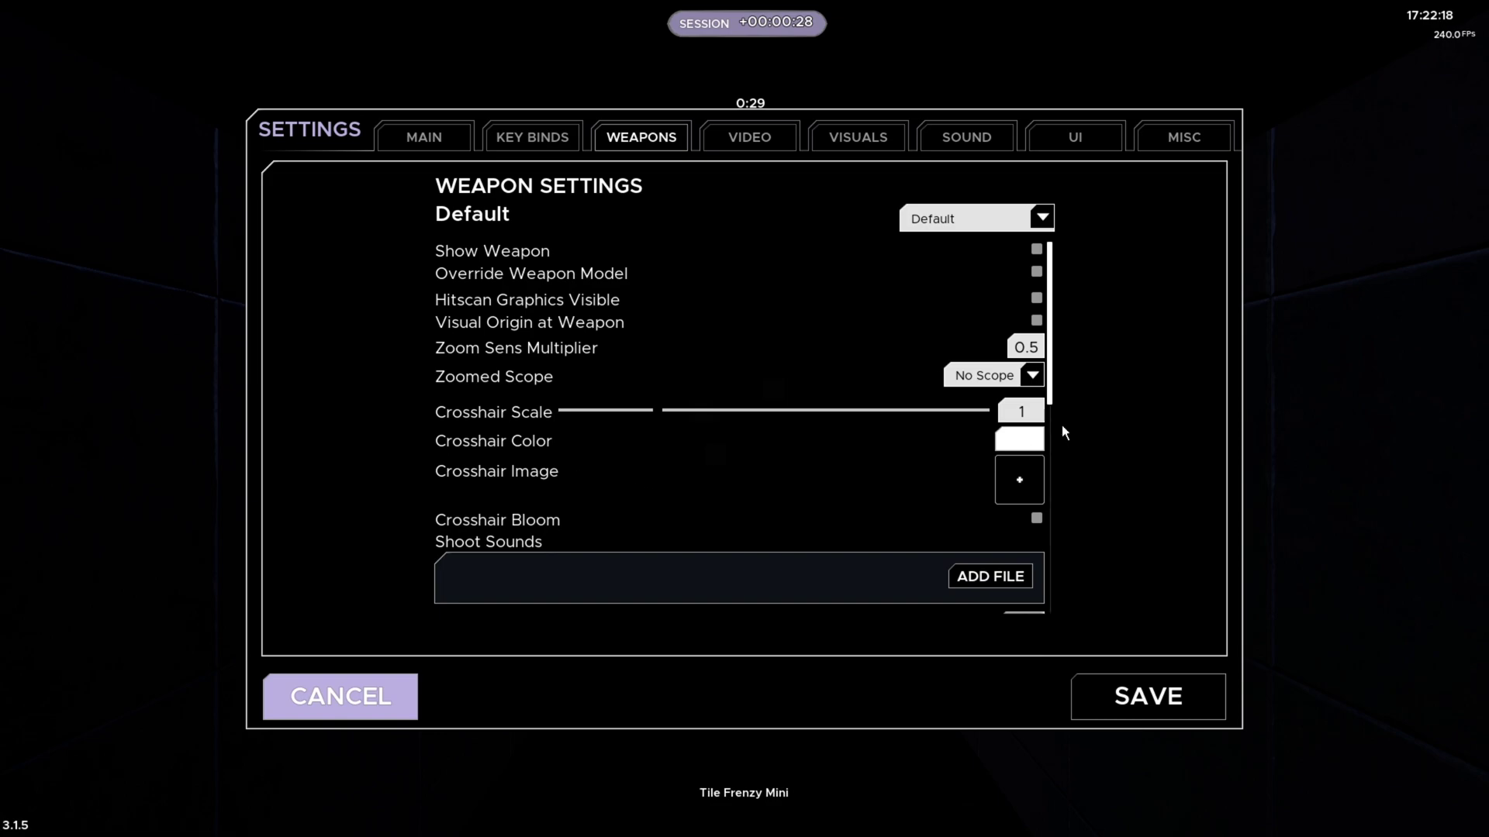
Set the crosshair image to ImbSmolPlus.png and scroll down to the sound options
left_click(1009, 484)
scroll(1079, 625, "down", 1)
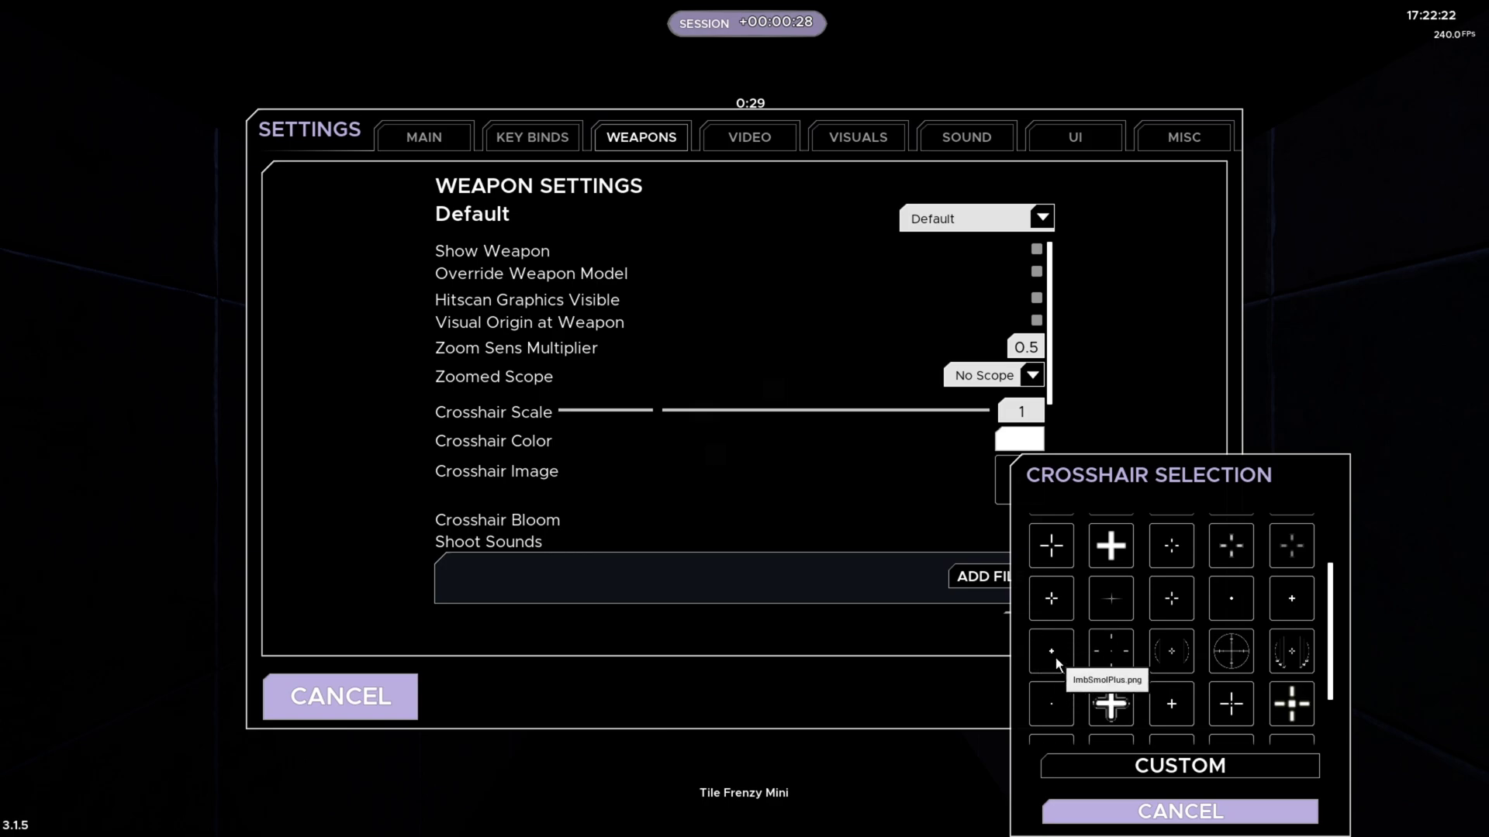
left_click(1055, 657)
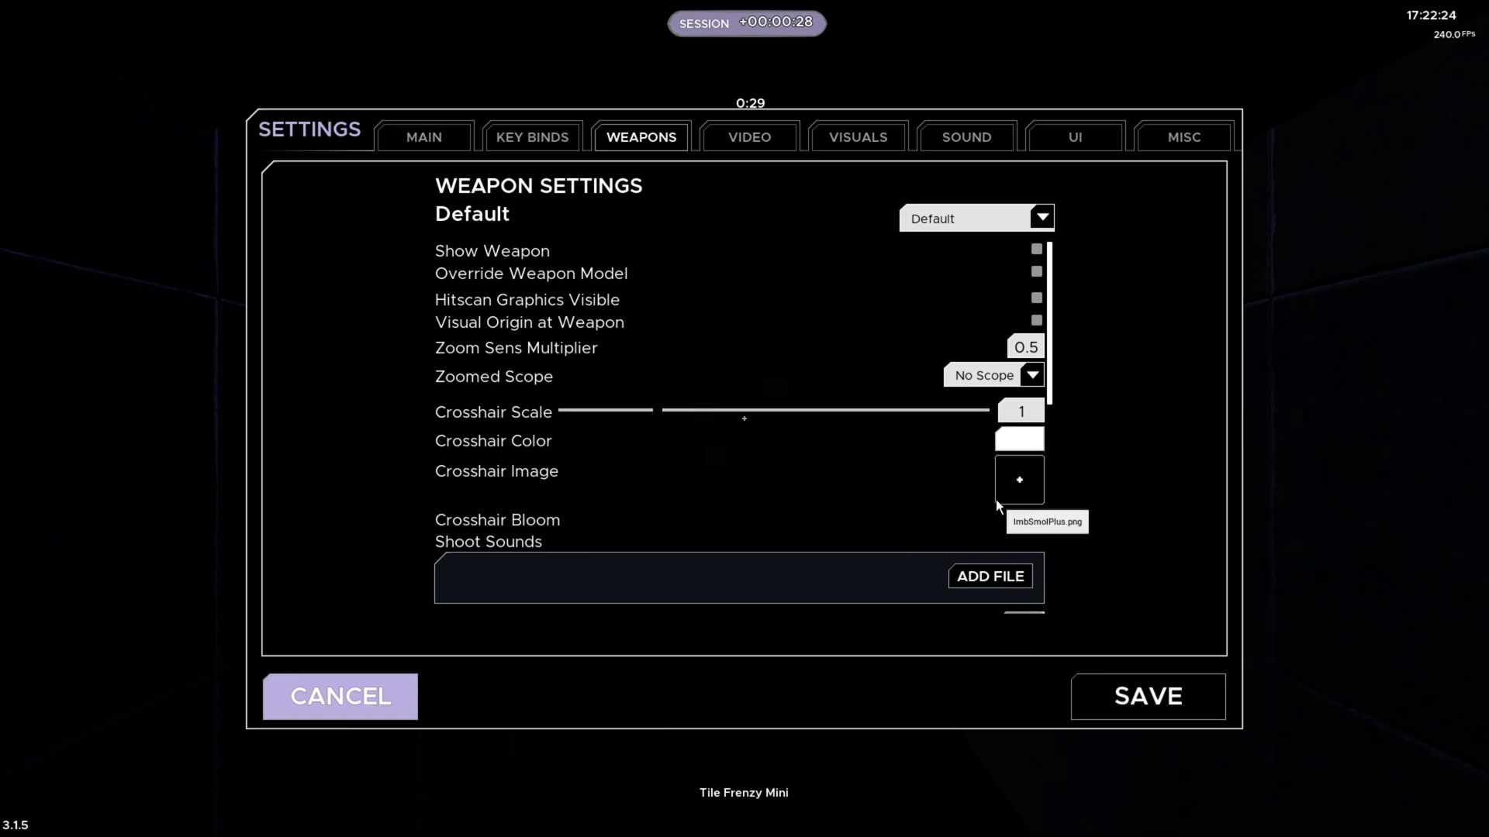
scroll(1001, 497, "down", 1)
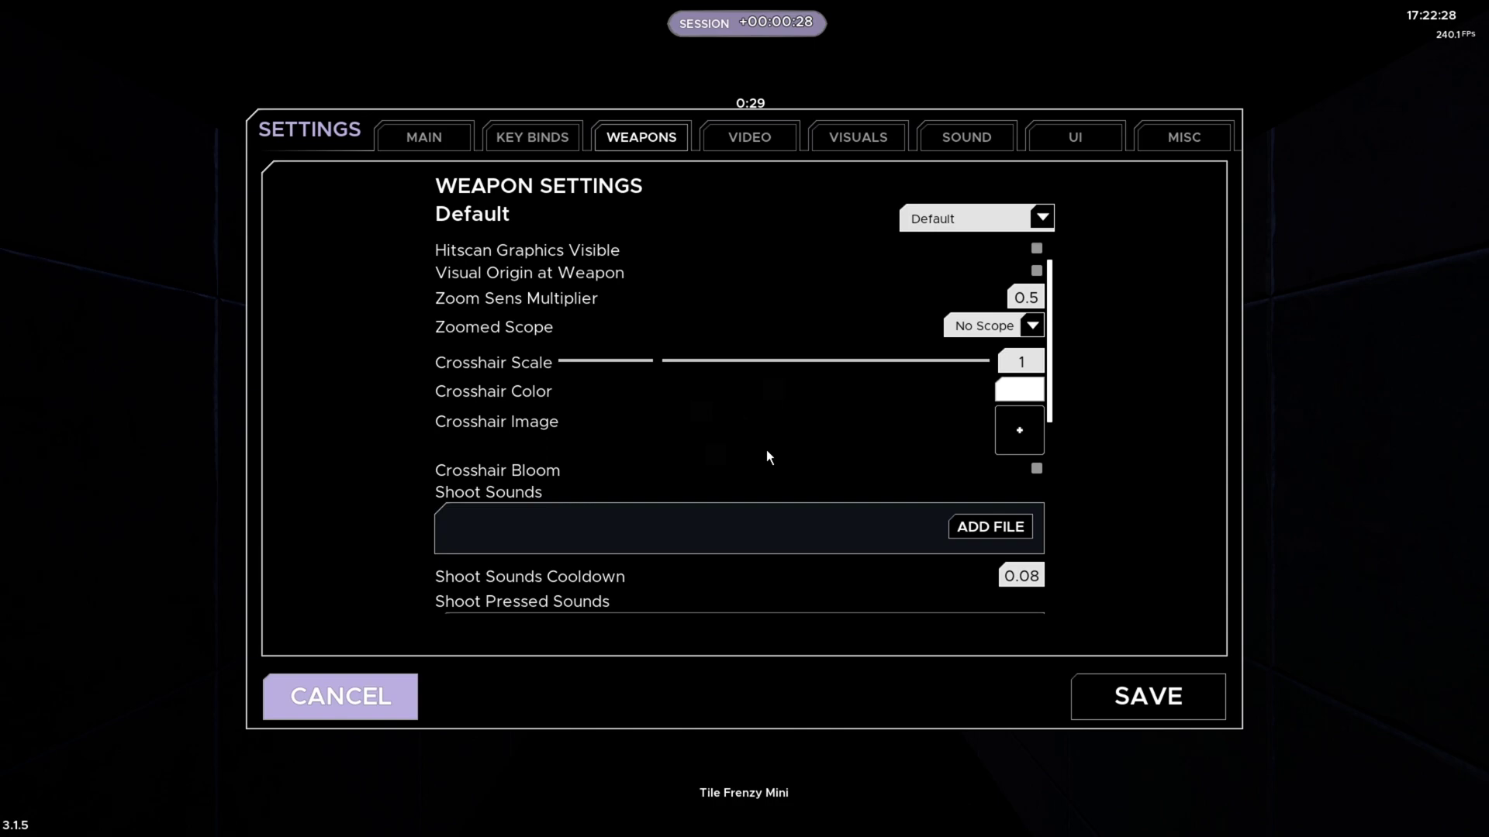
scroll(737, 439, "down", 2)
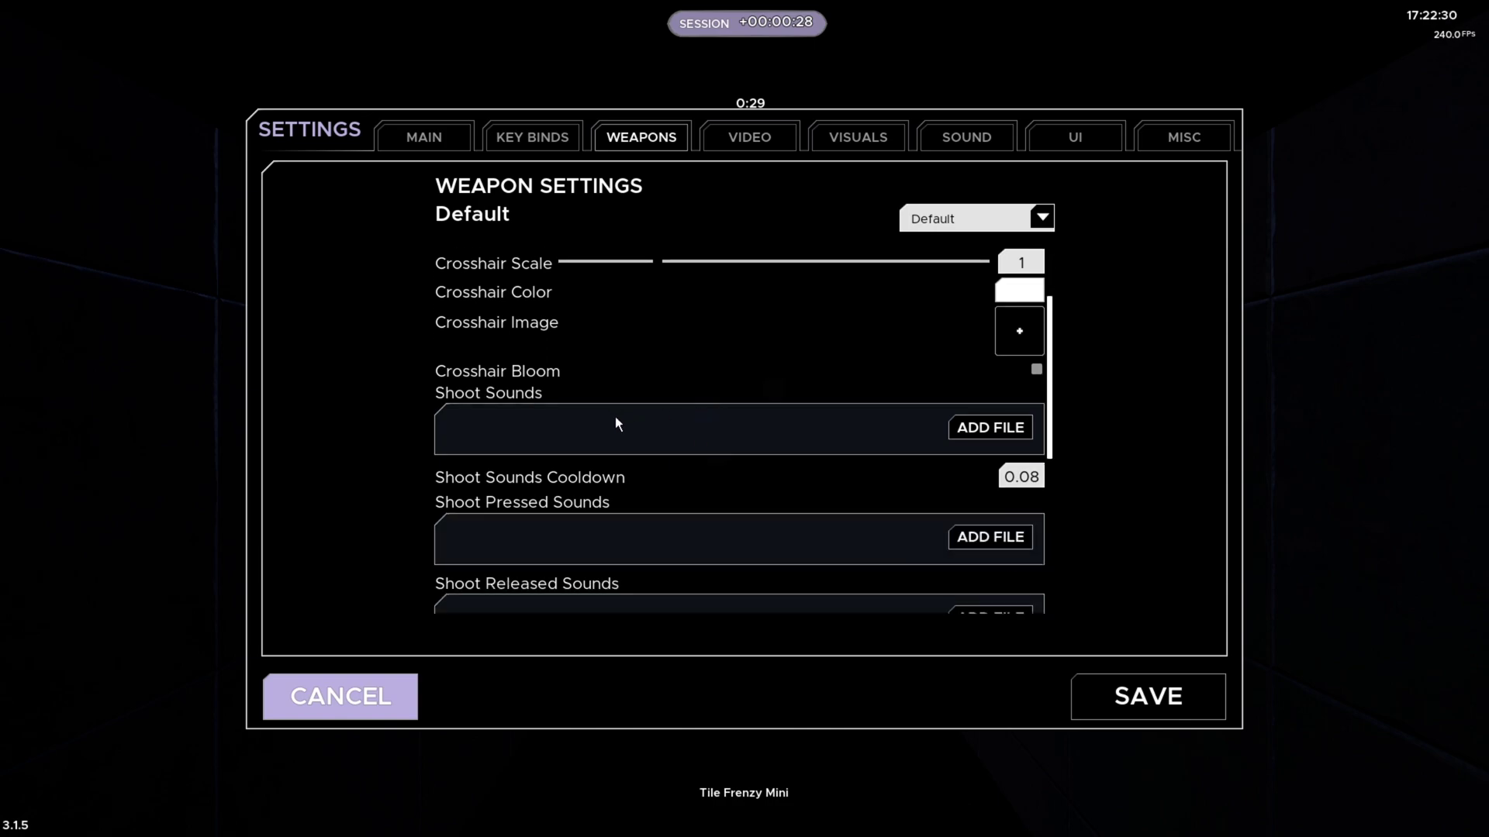
scroll(931, 405, "down", 6)
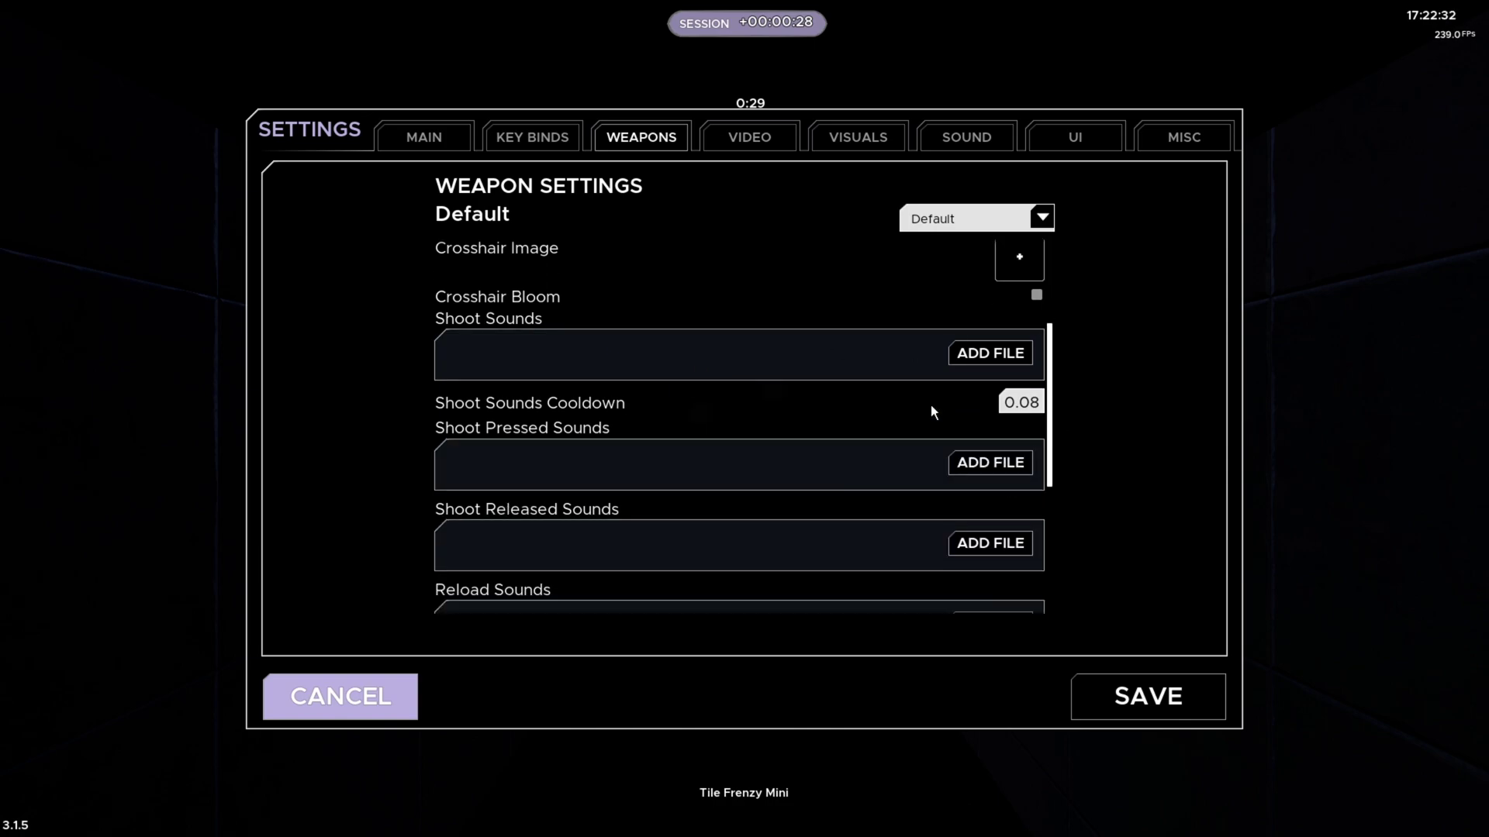
Cancel the hit sound picker, keeping milkteagarfield5 as the hit sound
scroll(931, 405, "down", 2)
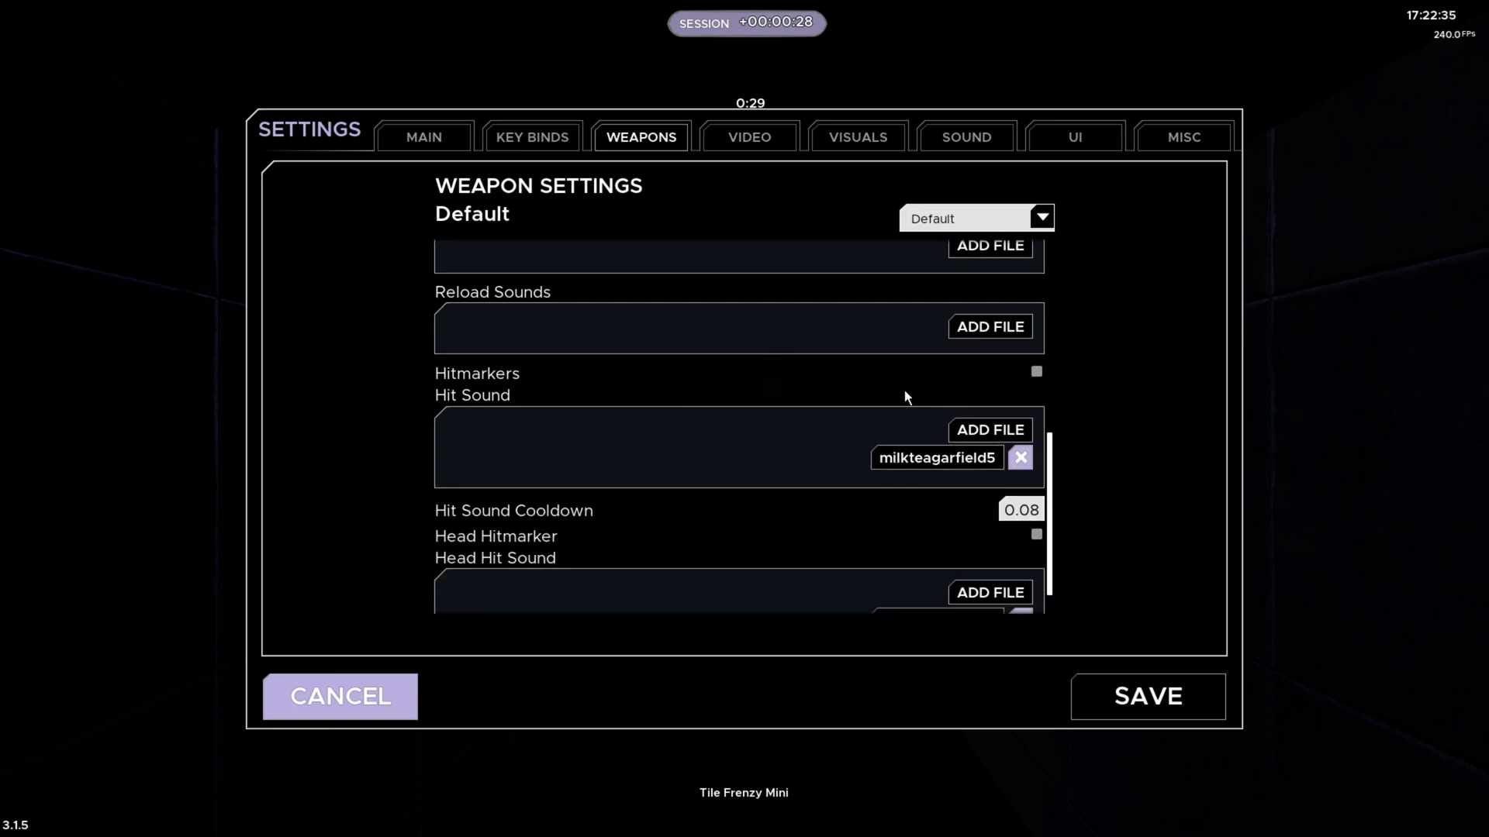
left_click(874, 457)
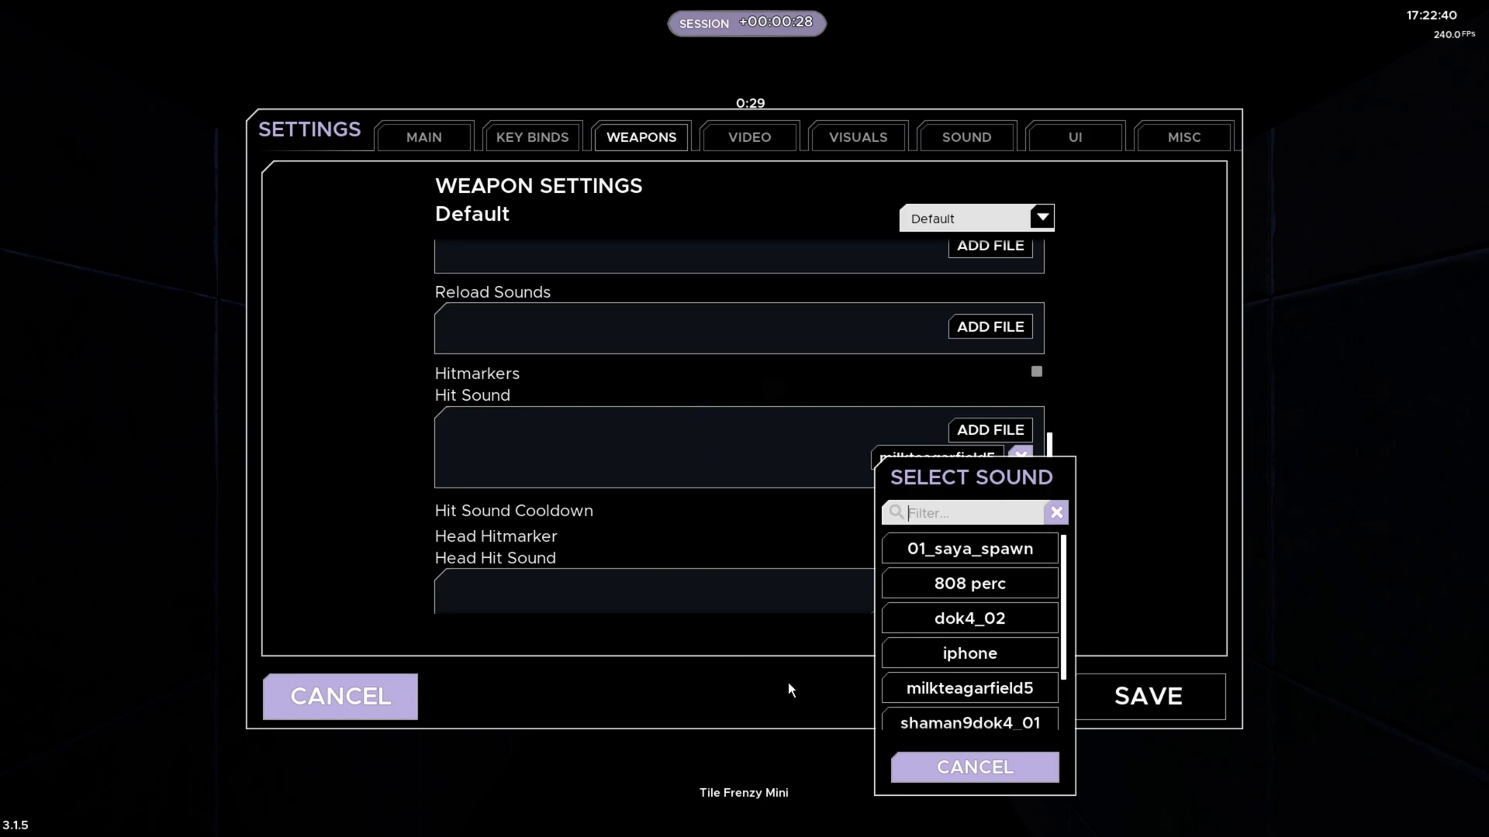
left_click(923, 771)
scroll(759, 543, "down", 1)
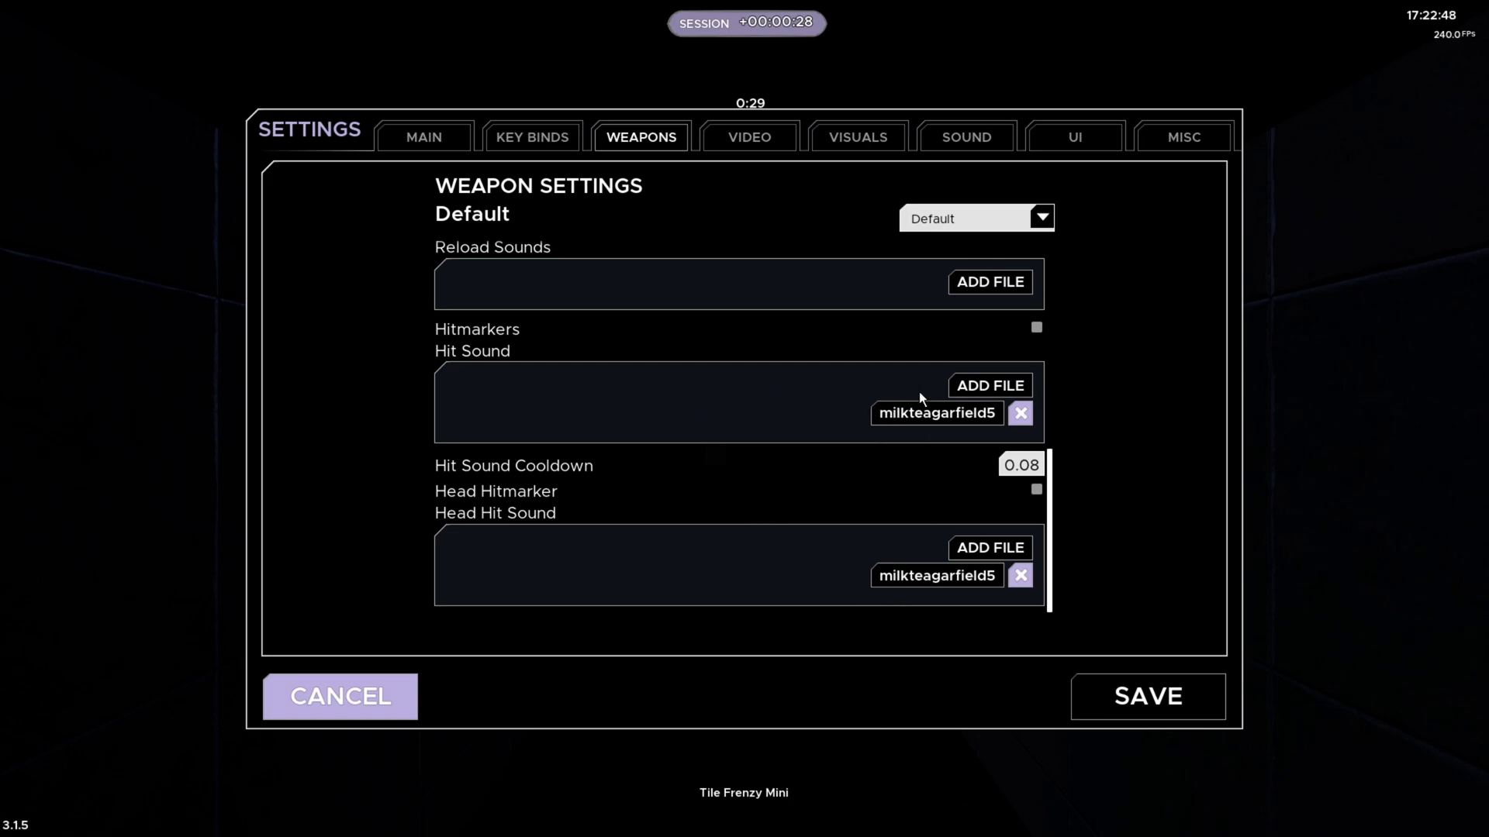
scroll(904, 549, "up", 5)
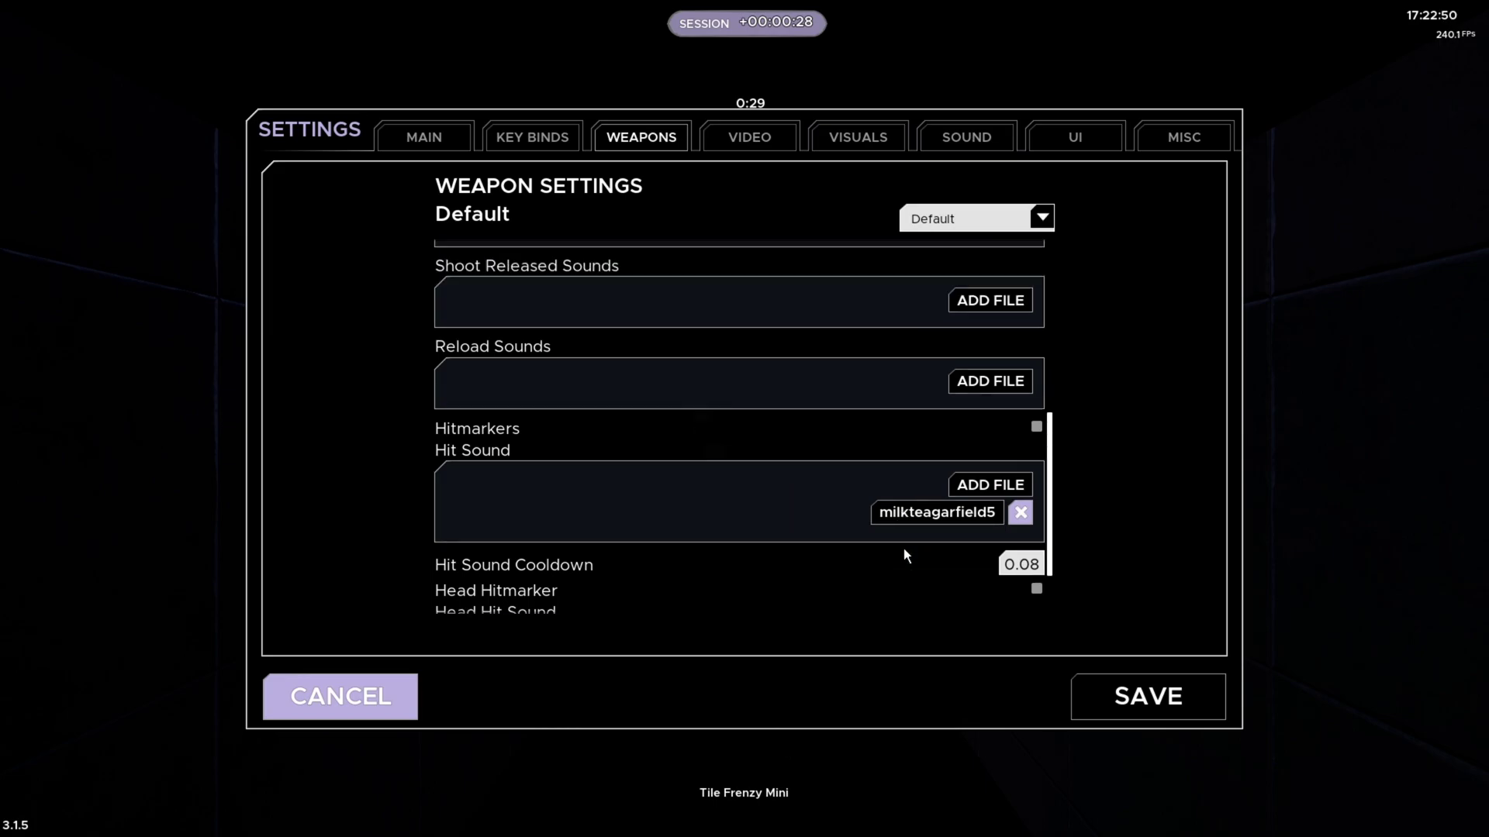
scroll(859, 548, "down", 4)
On the Video page, keep the resolution at 1920x1080
left_click(739, 140)
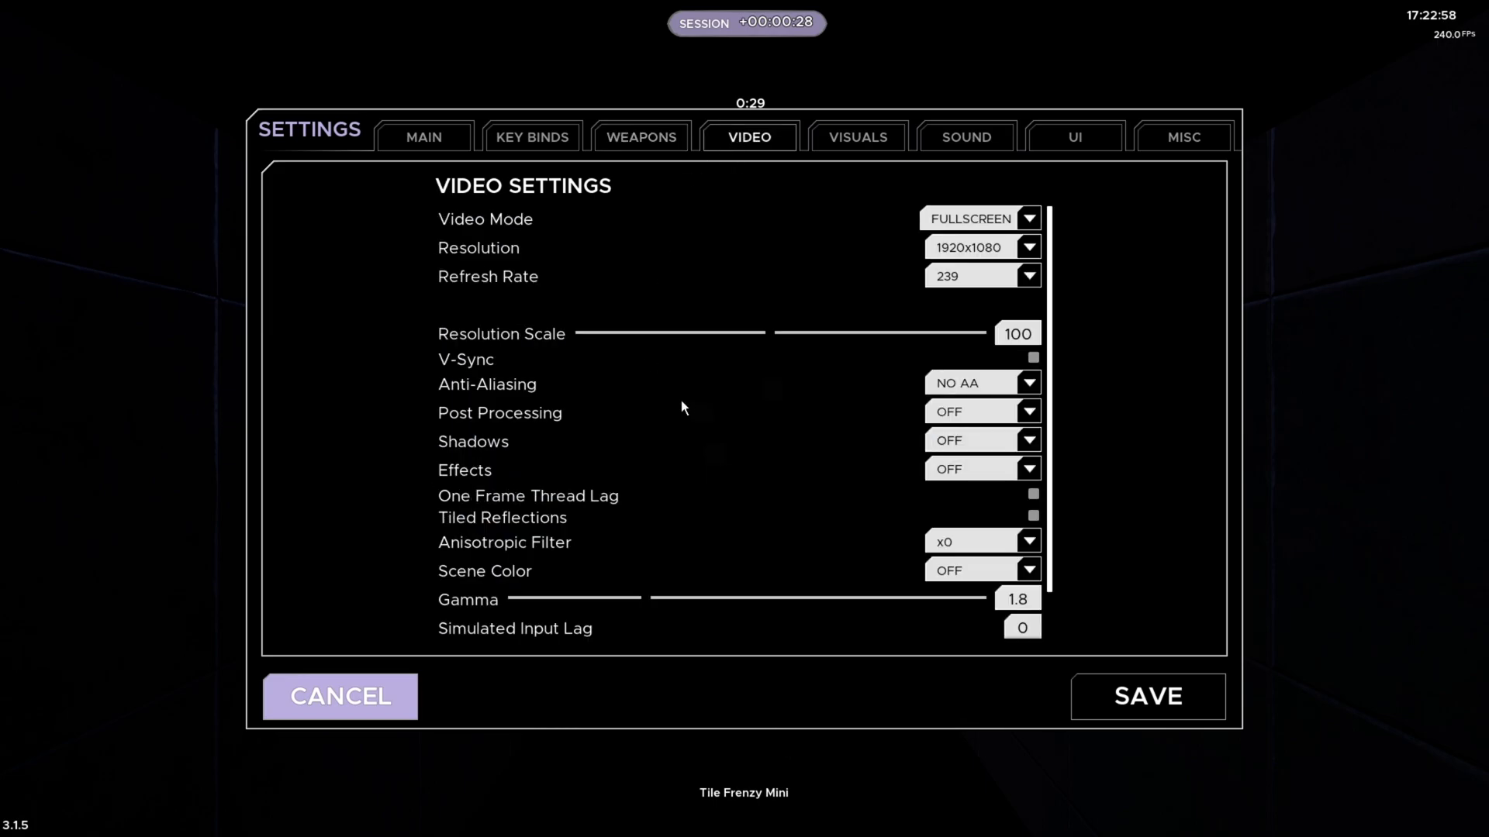
left_click(967, 245)
left_click(967, 246)
left_click(967, 246)
left_click(967, 246)
Confirm NVIDIA Reflex Enabled + Boost and leave gamma at 1.8
scroll(778, 404, "down", 1)
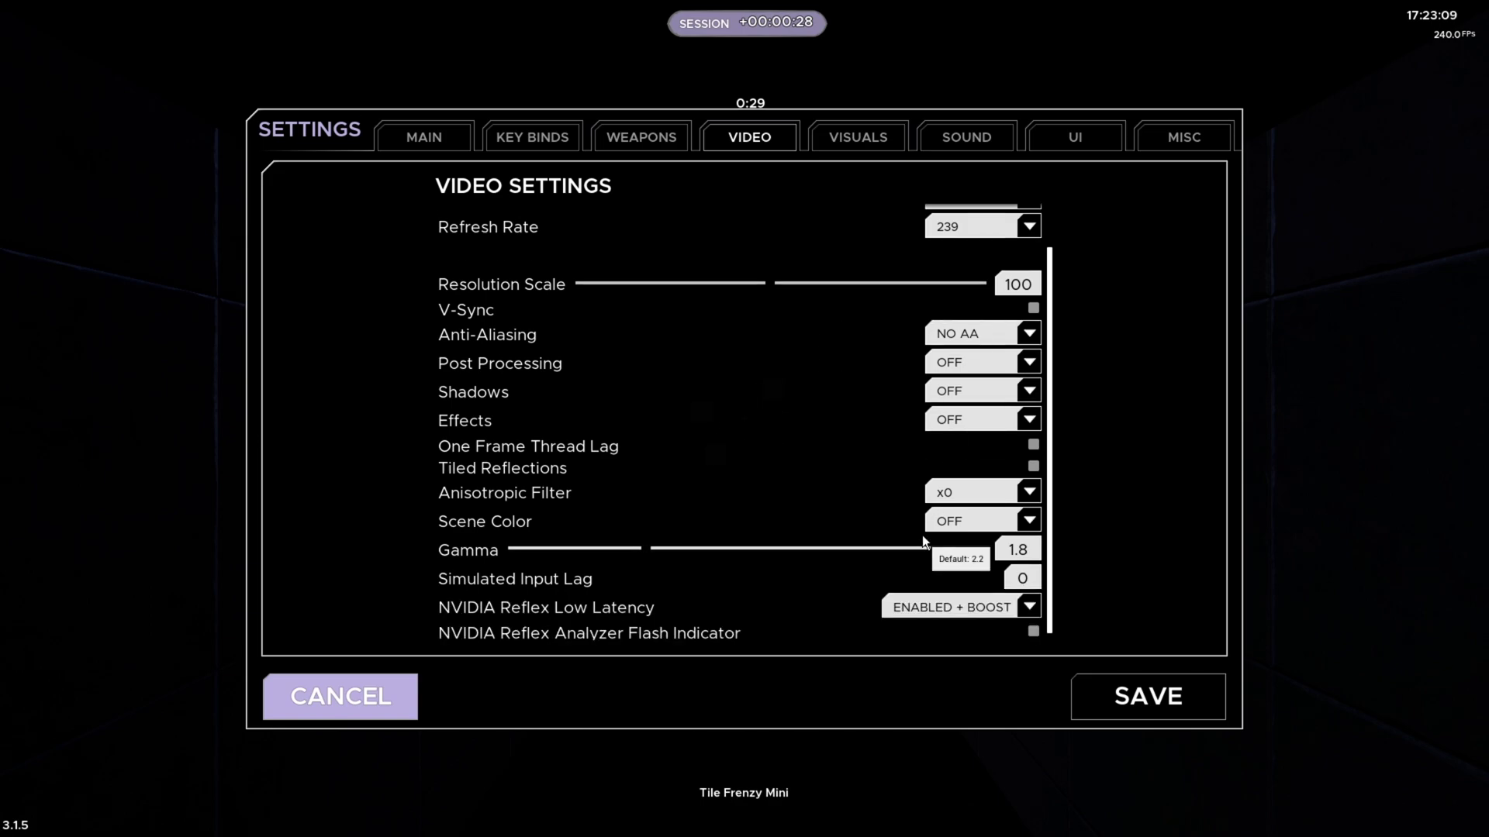
left_click(911, 609)
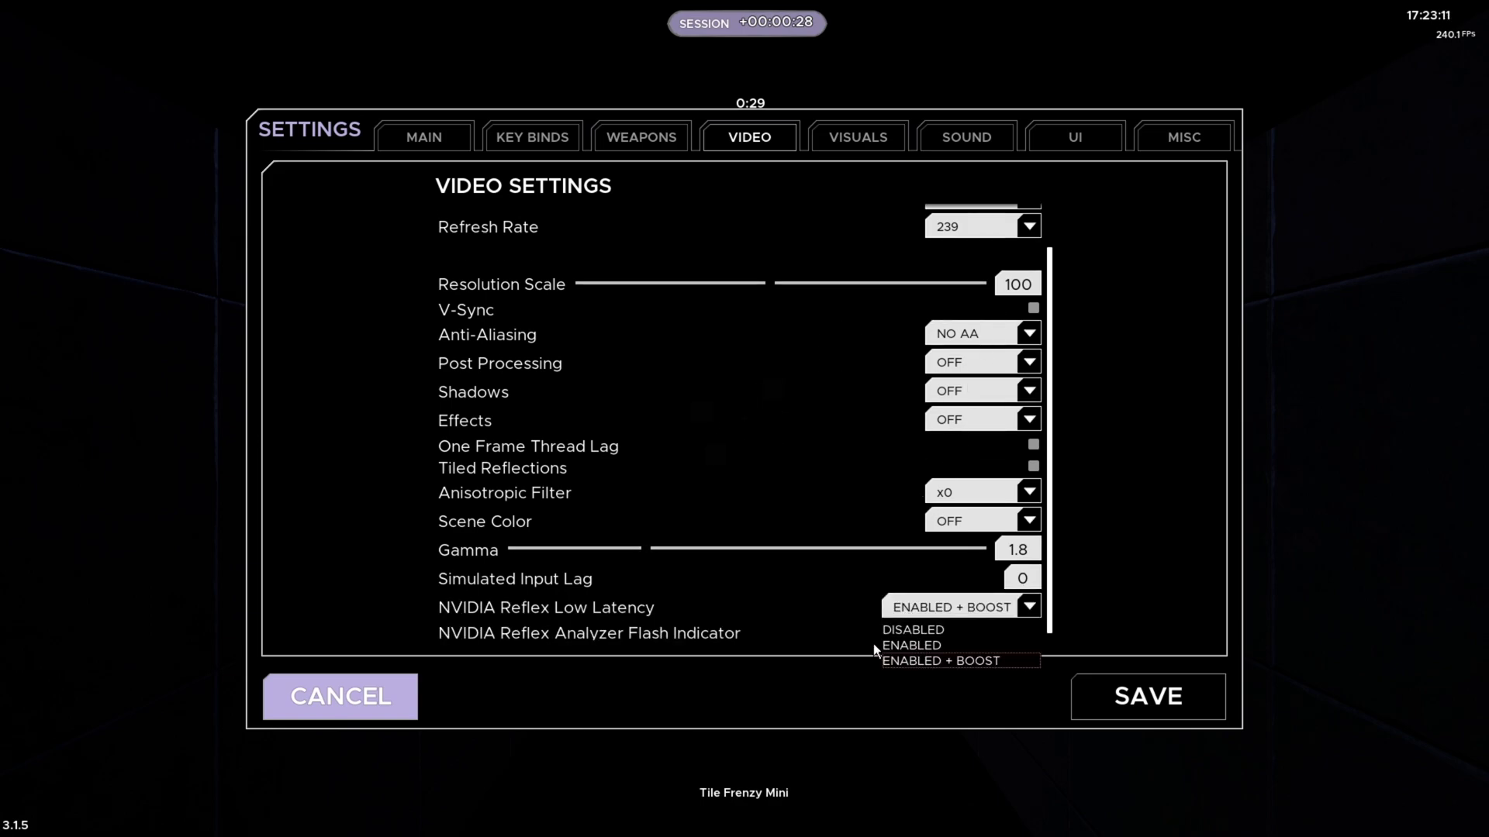
scroll(569, 643, "down", 1)
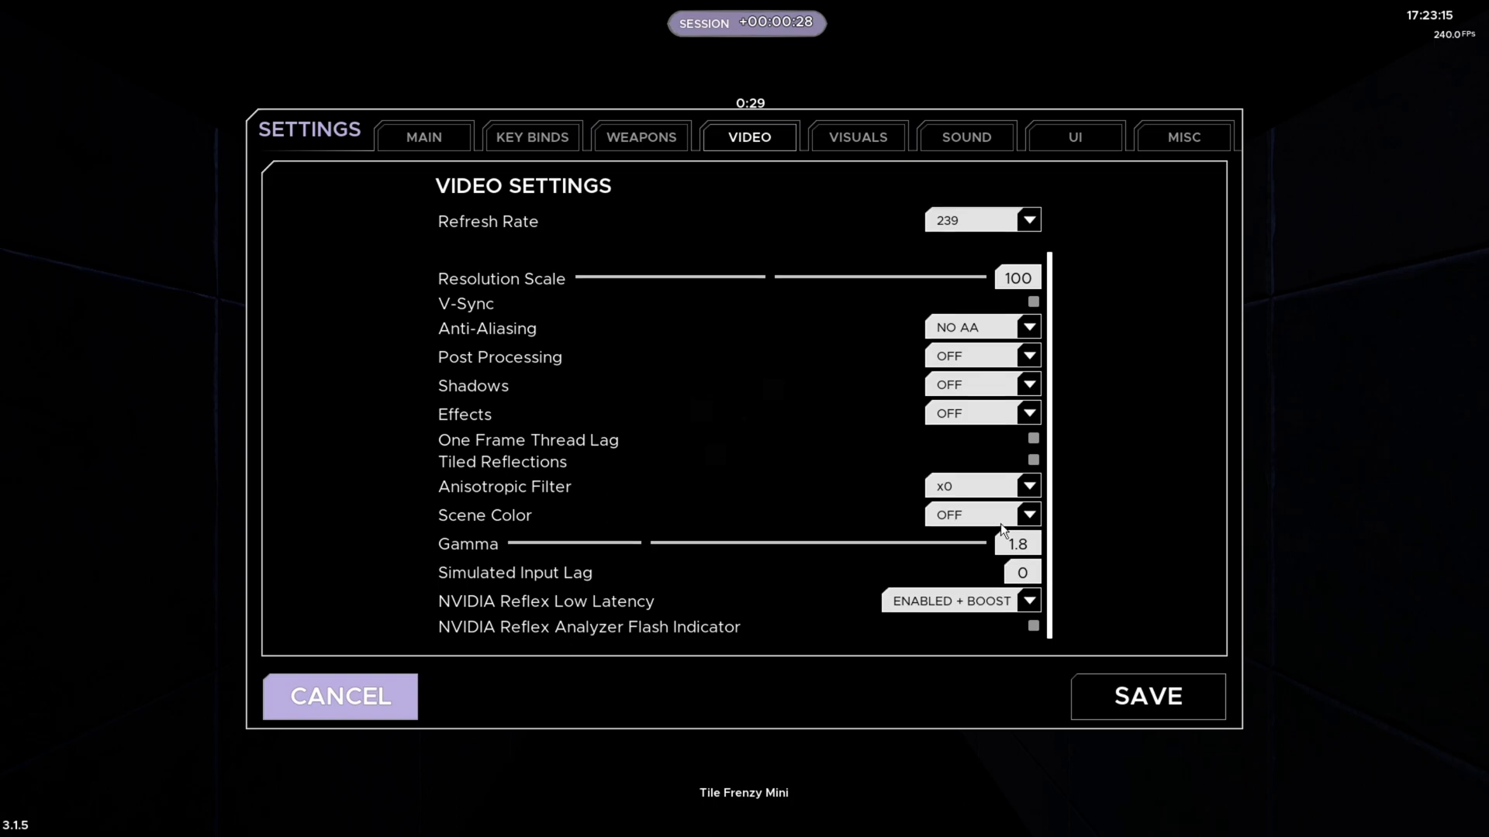
left_click(1018, 545)
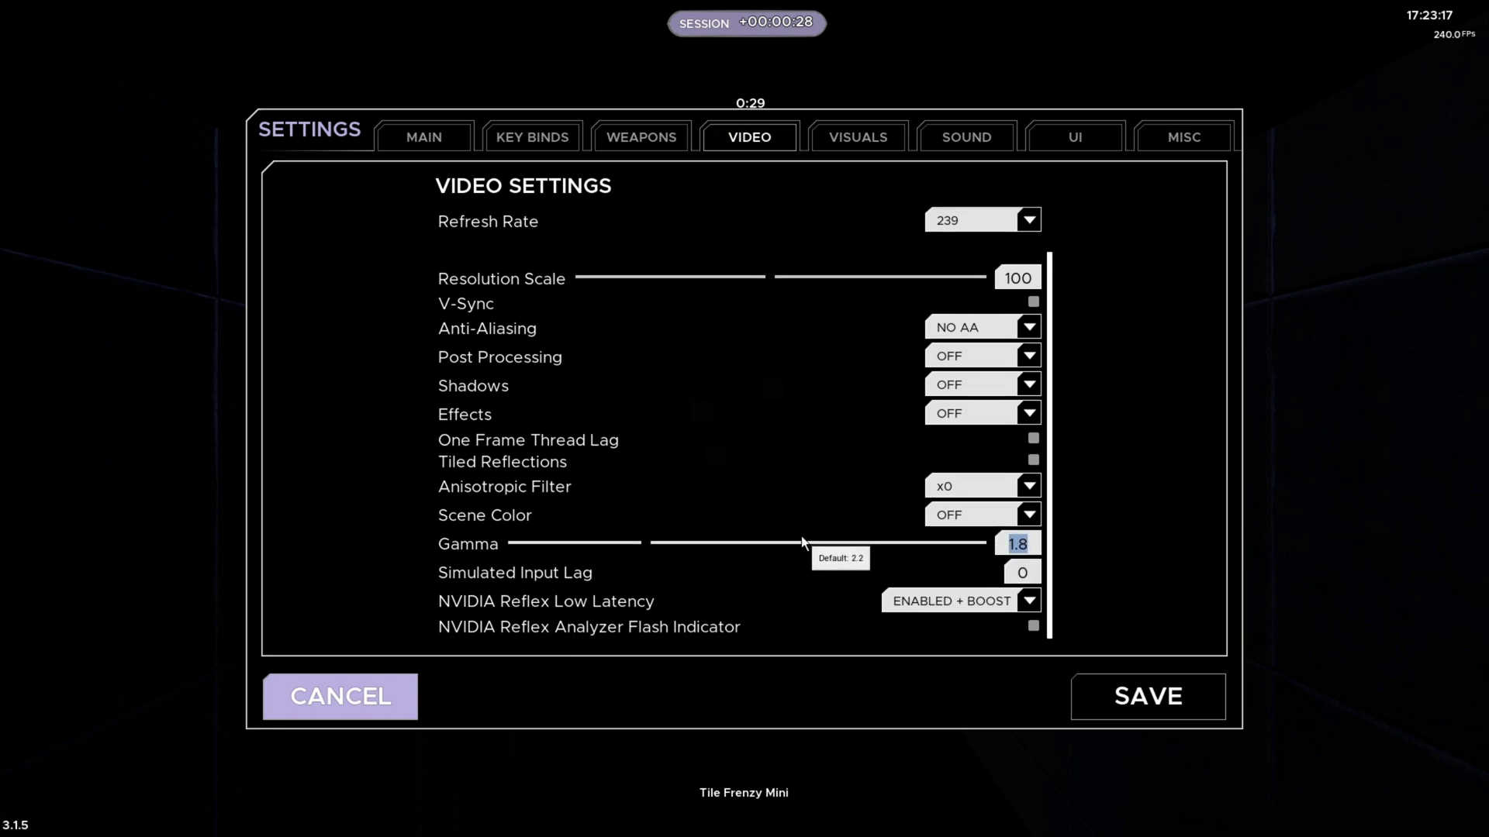
left_click(1036, 552)
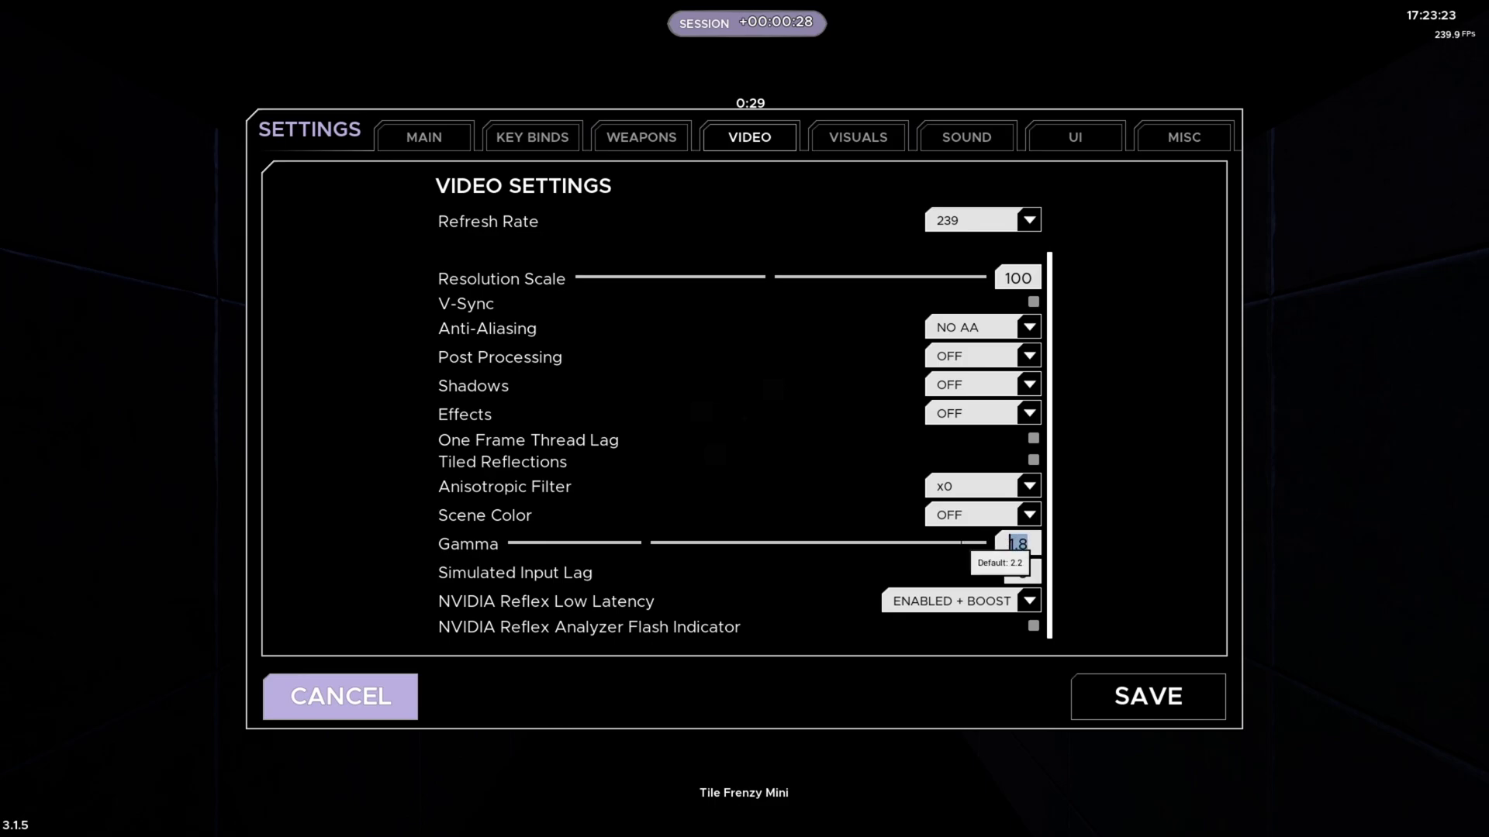
left_click(841, 140)
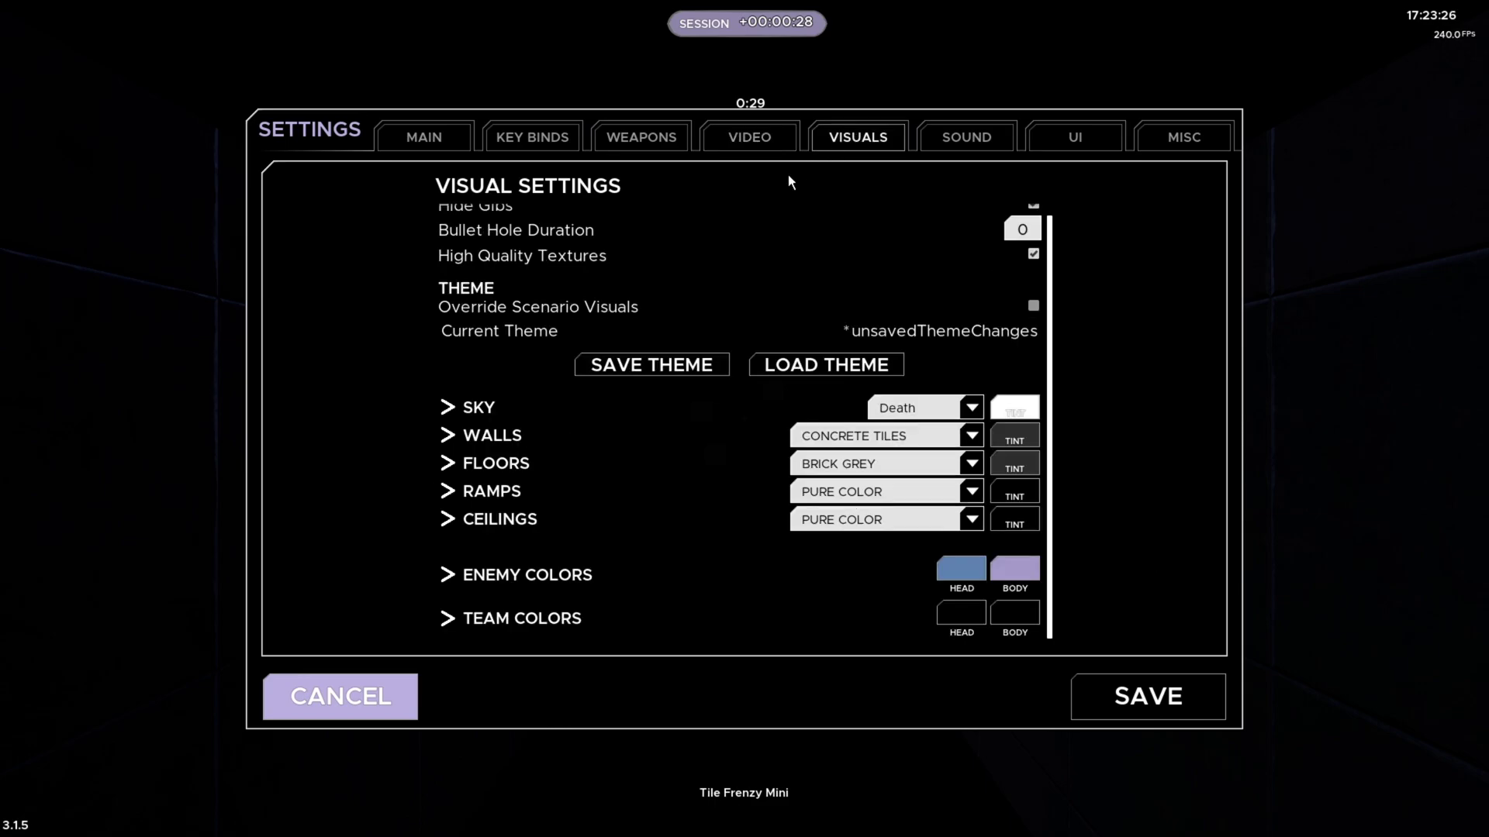
Review the Visuals list with Bullet Hole Duration left at 0, then view the Sound page
scroll(666, 465, "up", 1)
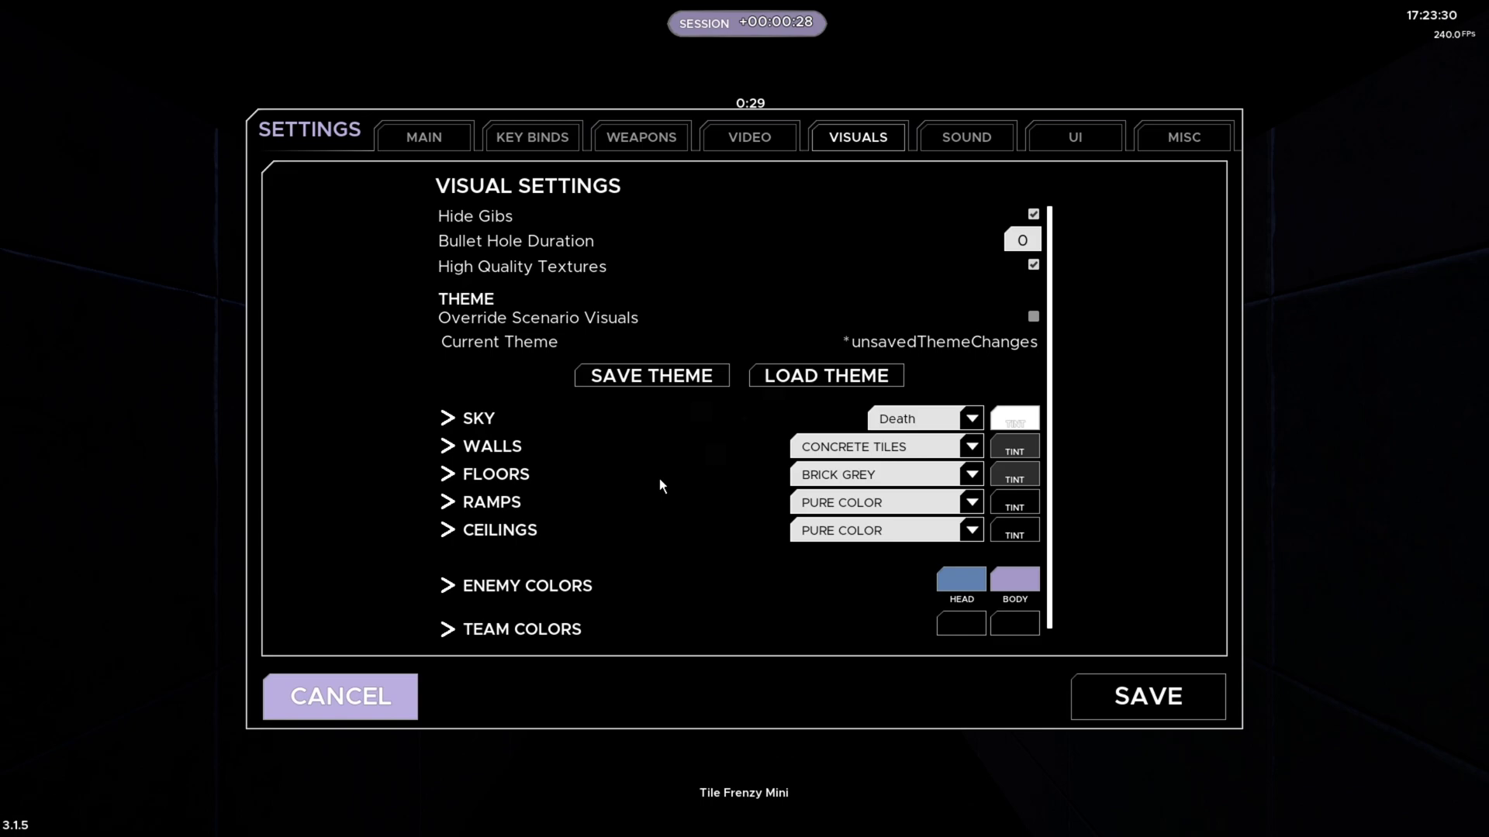
scroll(660, 481, "down", 1)
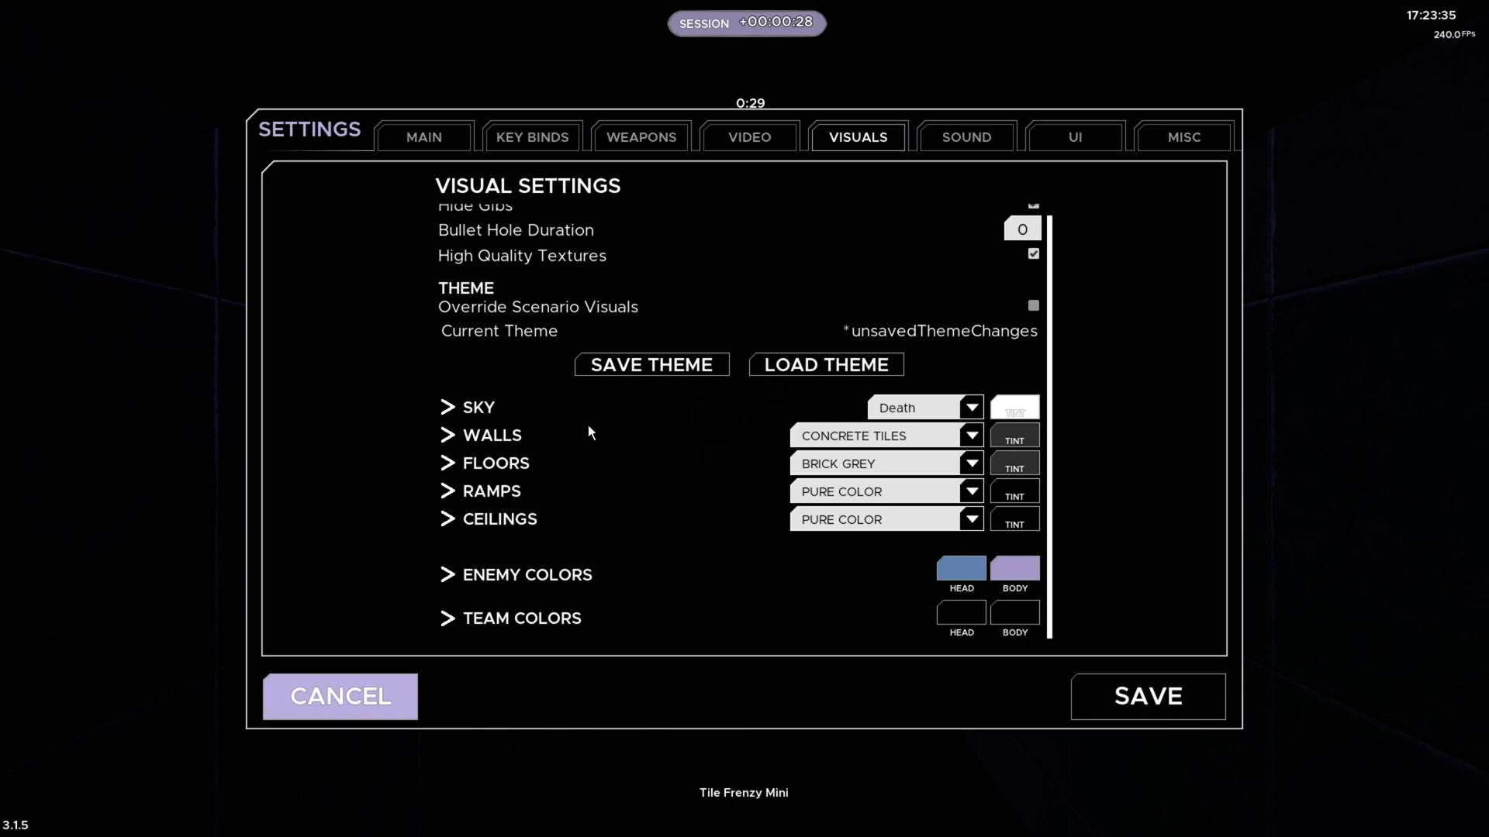
scroll(587, 432, "up", 1)
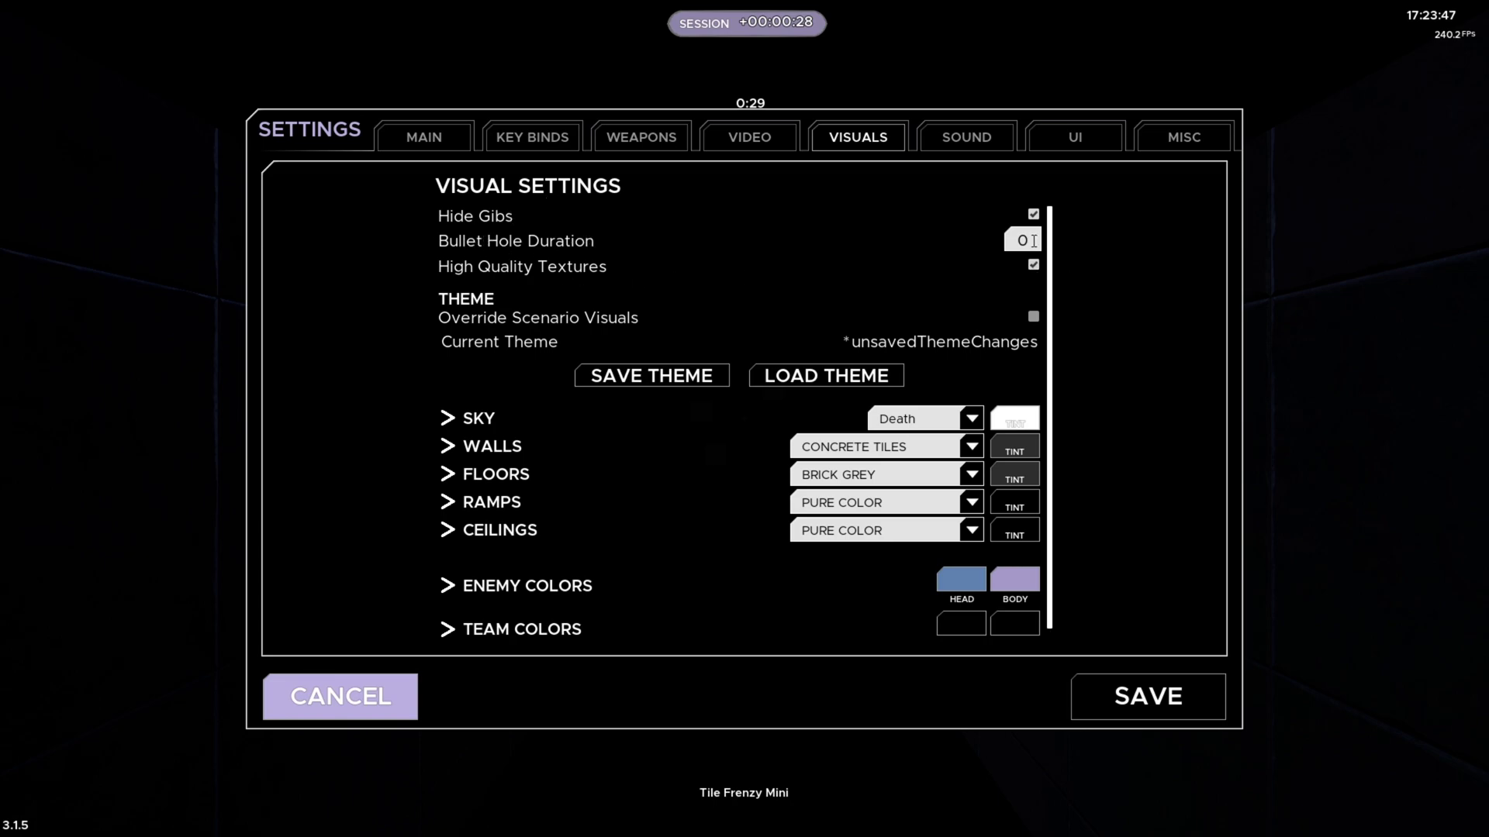
left_click(1021, 241)
scroll(655, 400, "down", 1)
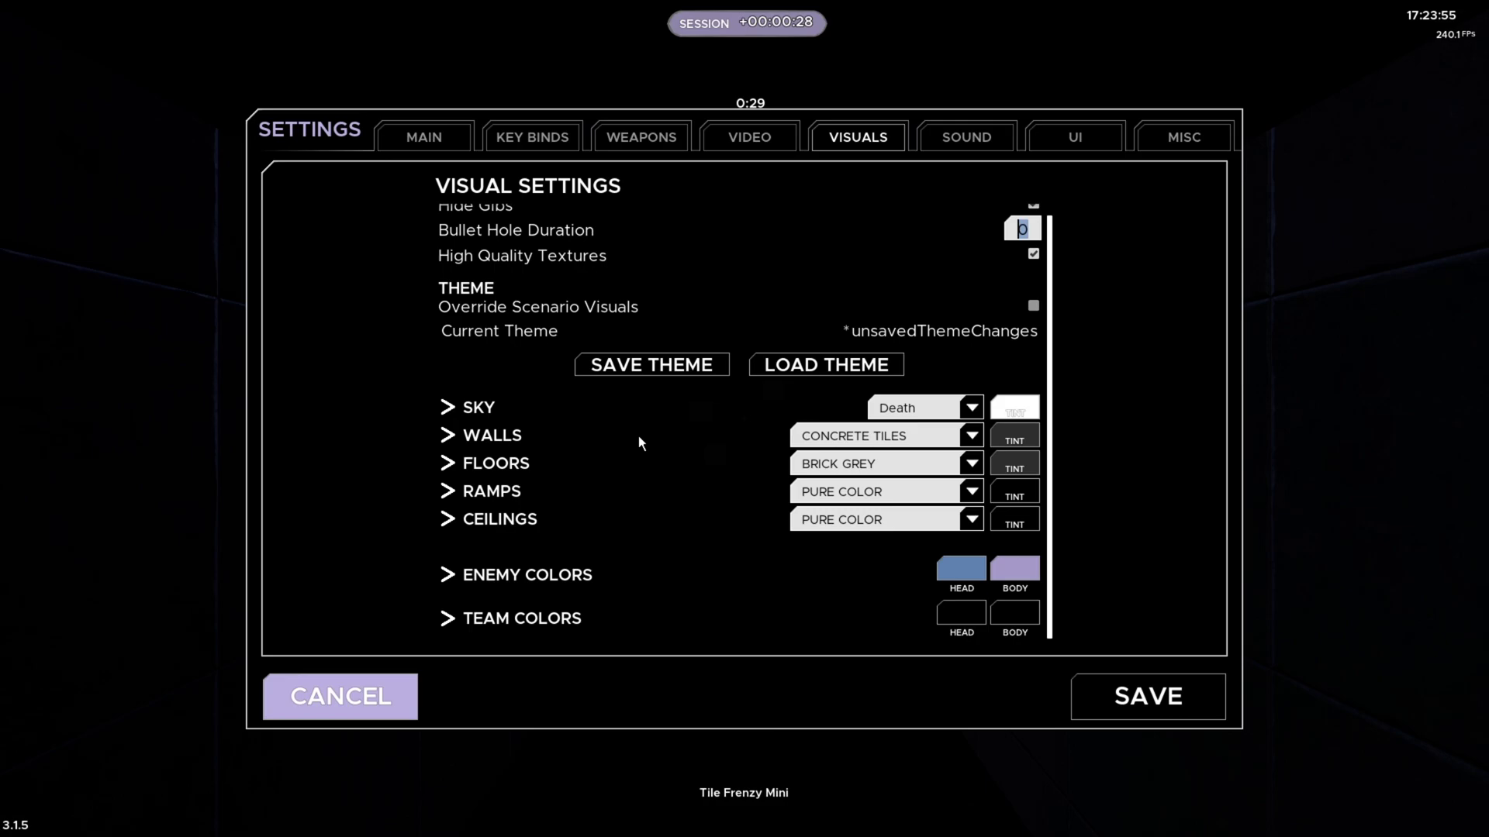
scroll(652, 512, "up", 1)
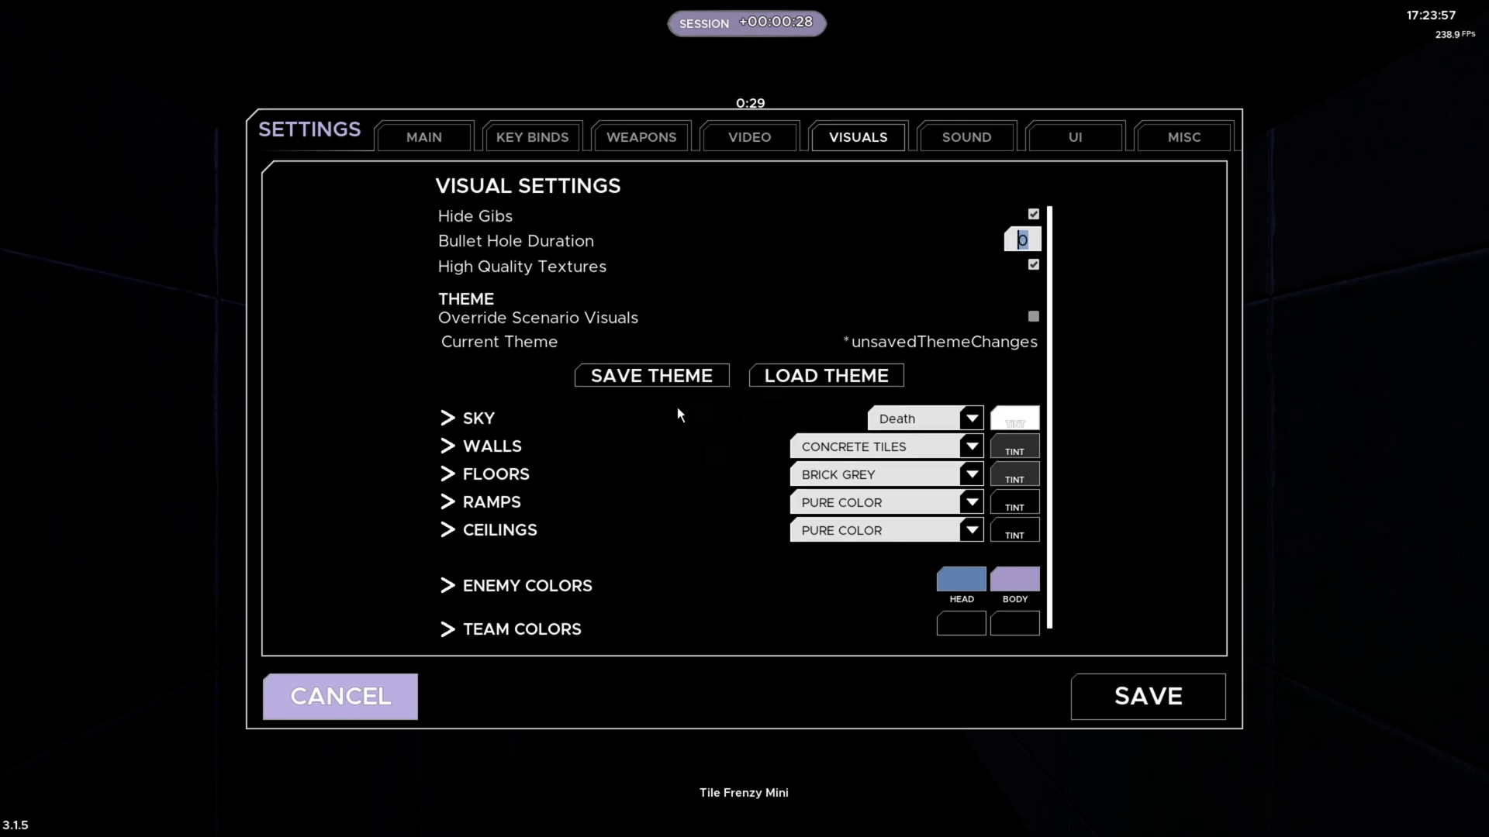
left_click(966, 136)
scroll(621, 345, "down", 5)
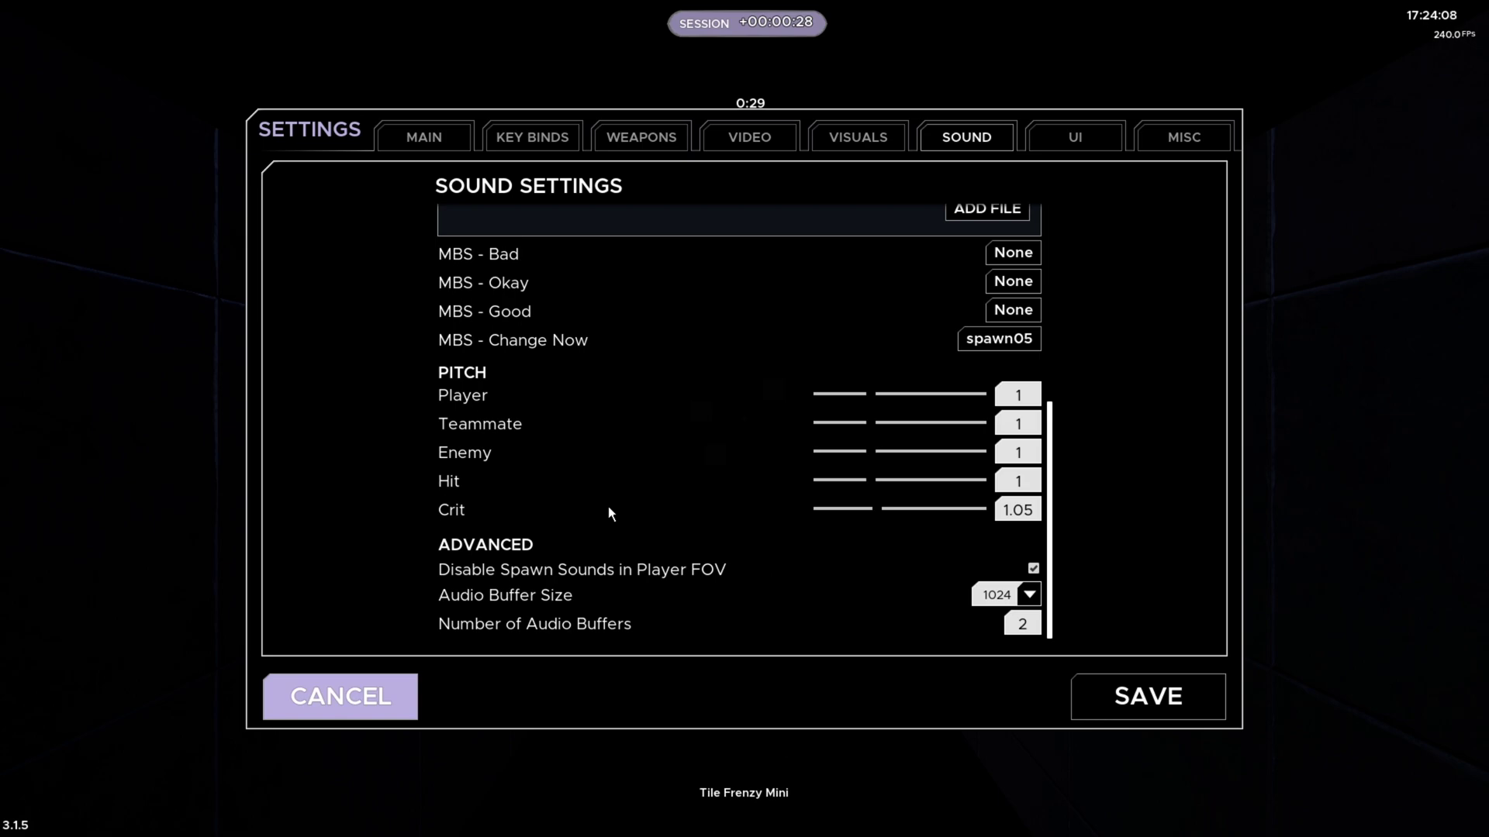
Look over the Sound settings and the UI page's Session Stats, Clock and FPS options
scroll(764, 575, "up", 3)
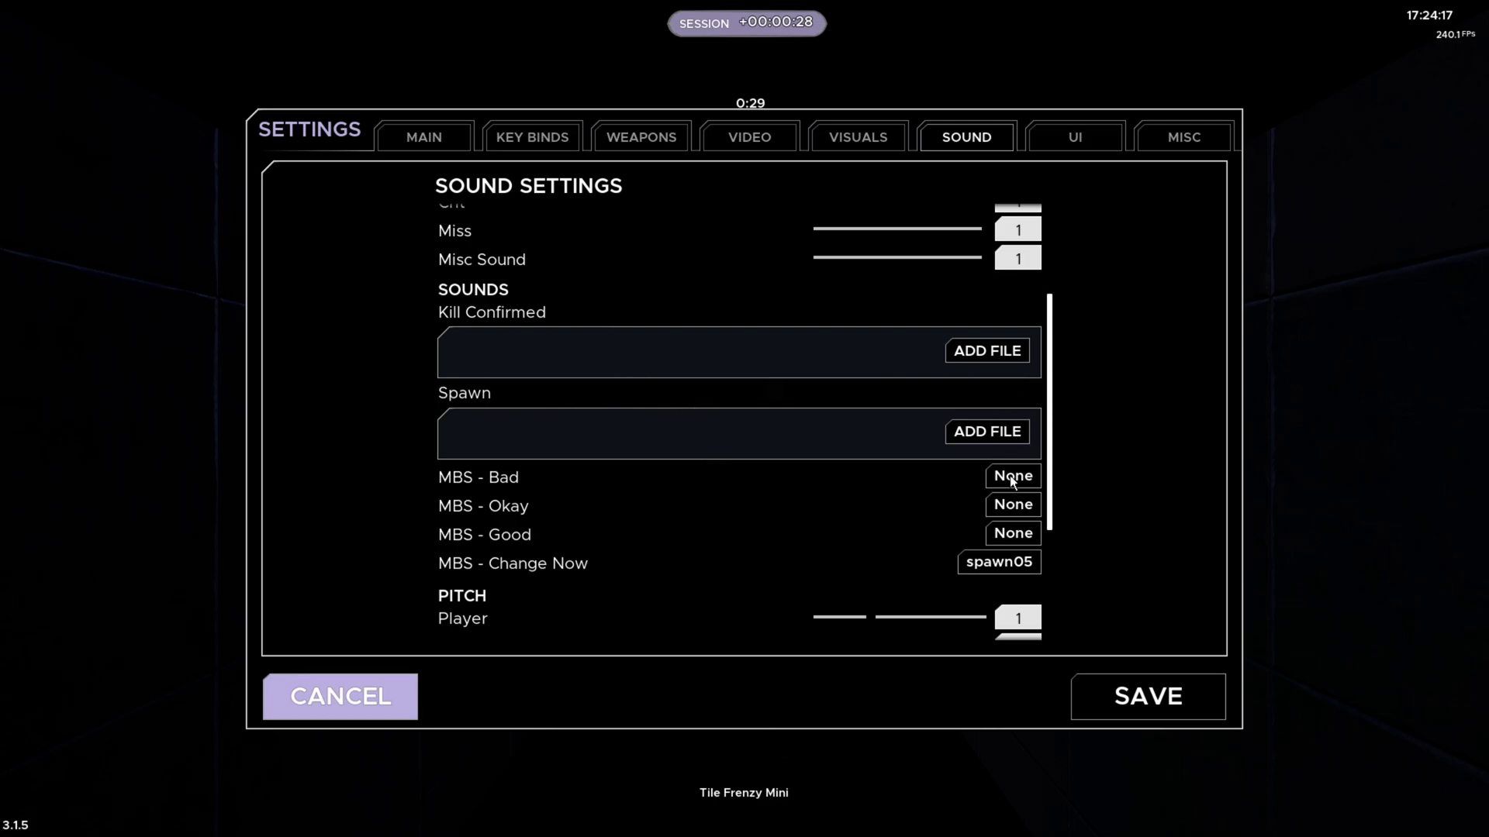
left_click(925, 425)
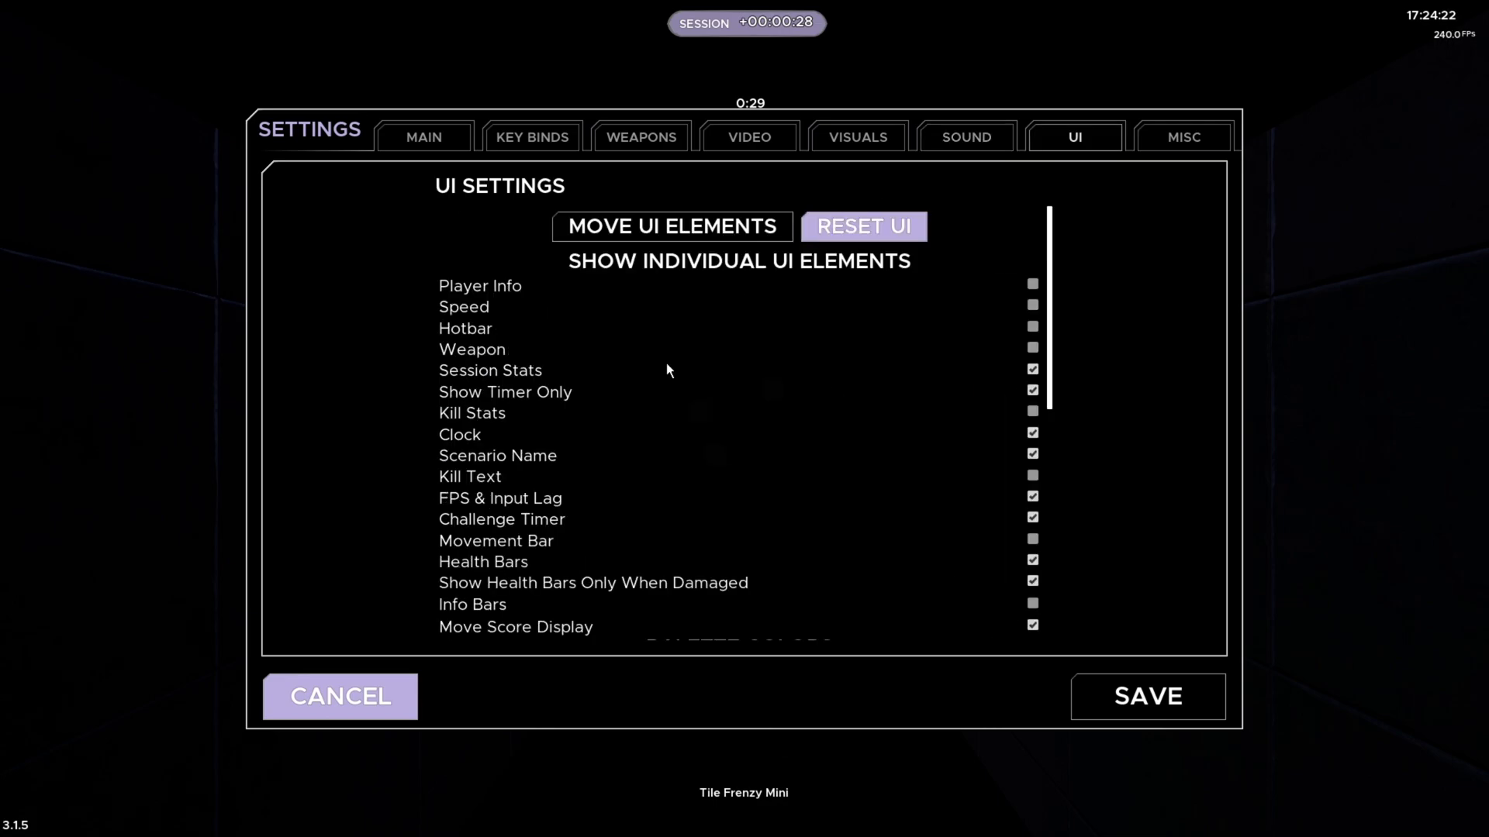
scroll(656, 350, "down", 1)
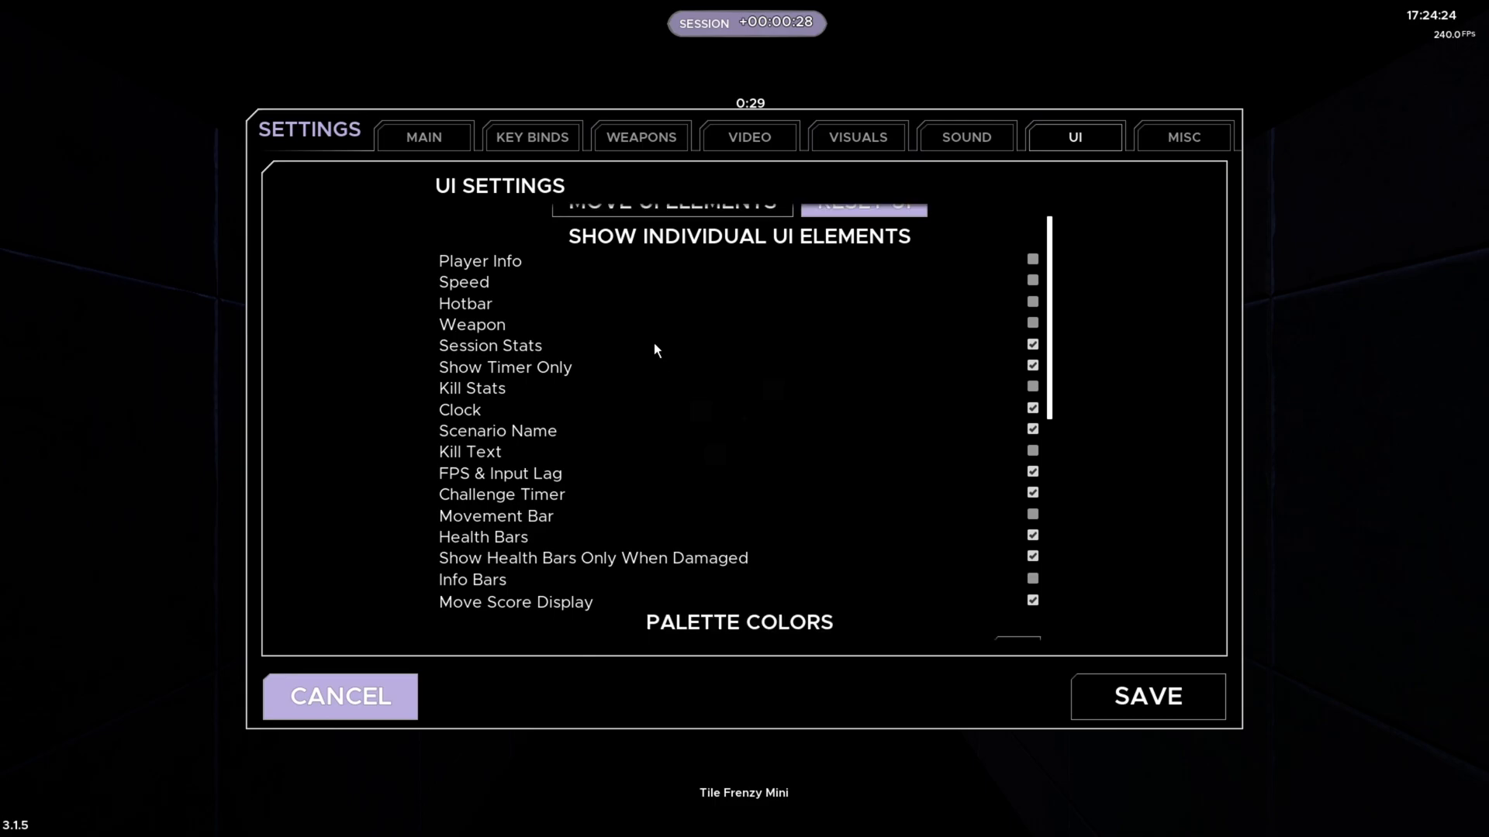
Save the settings and replay Tile Frenzy Mini, shooting three tiles
left_click(1114, 701)
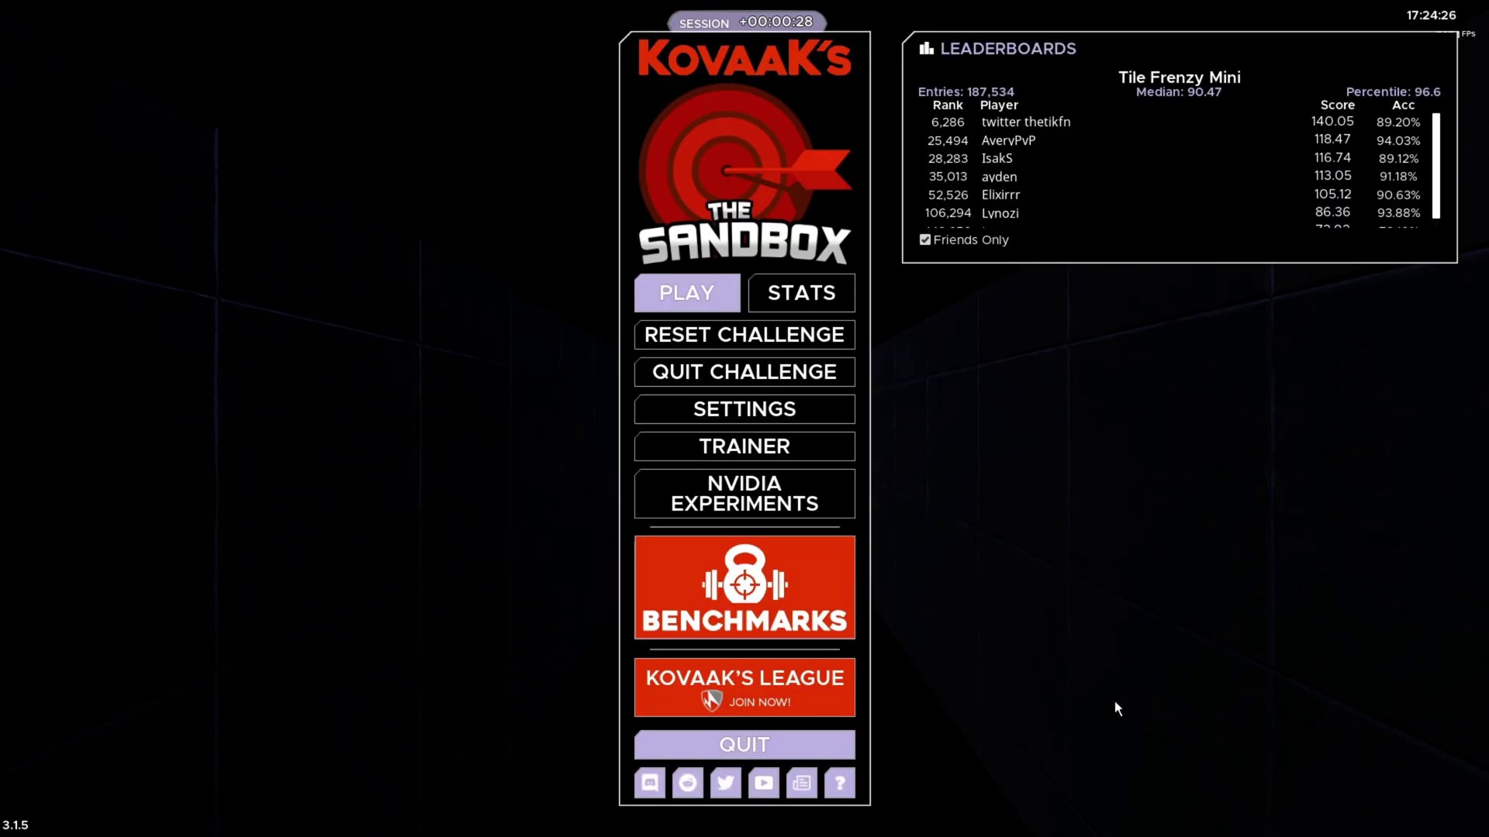
left_click(686, 342)
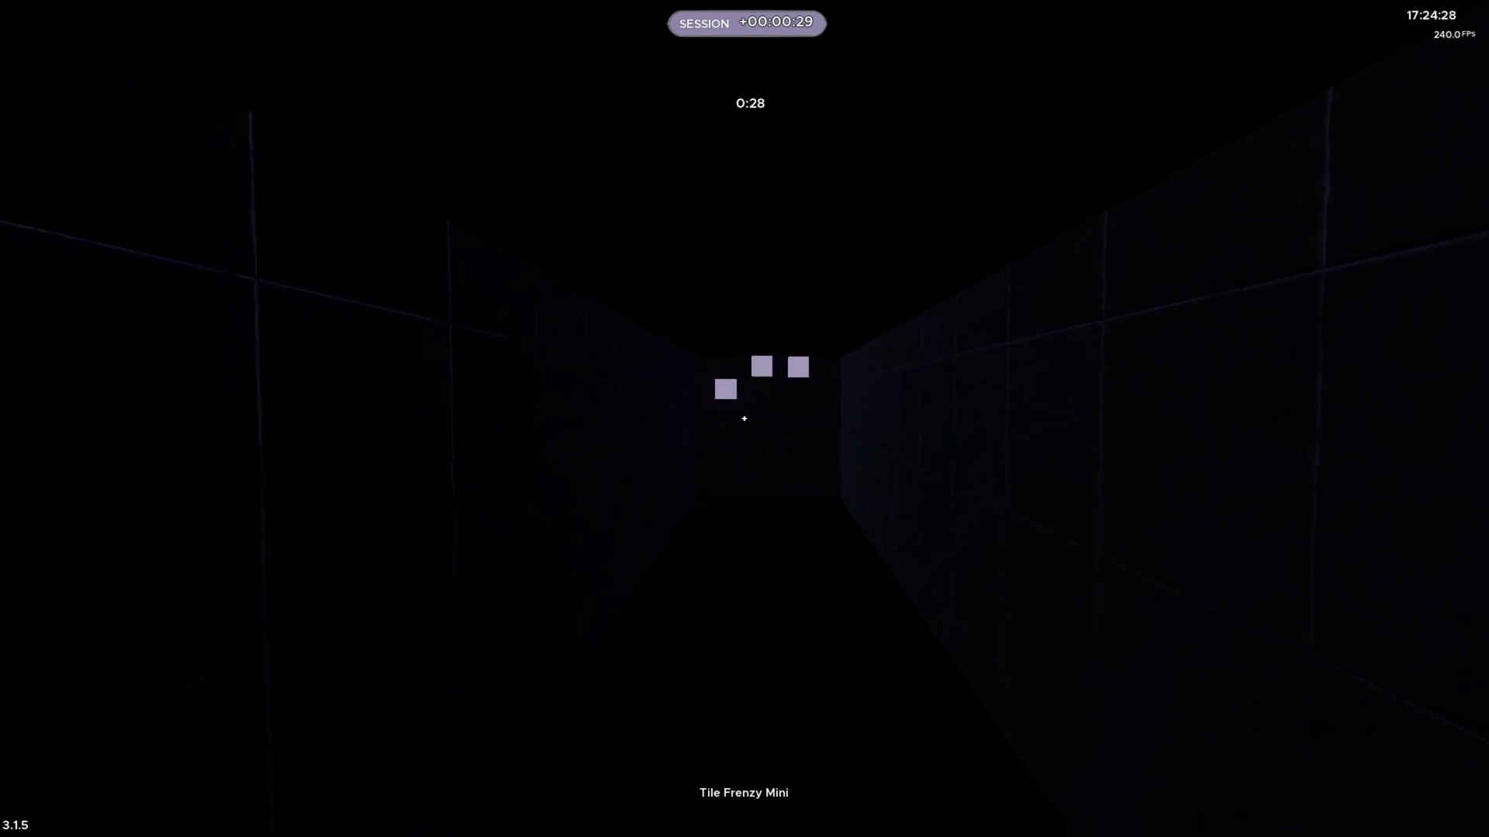
key("Escape")
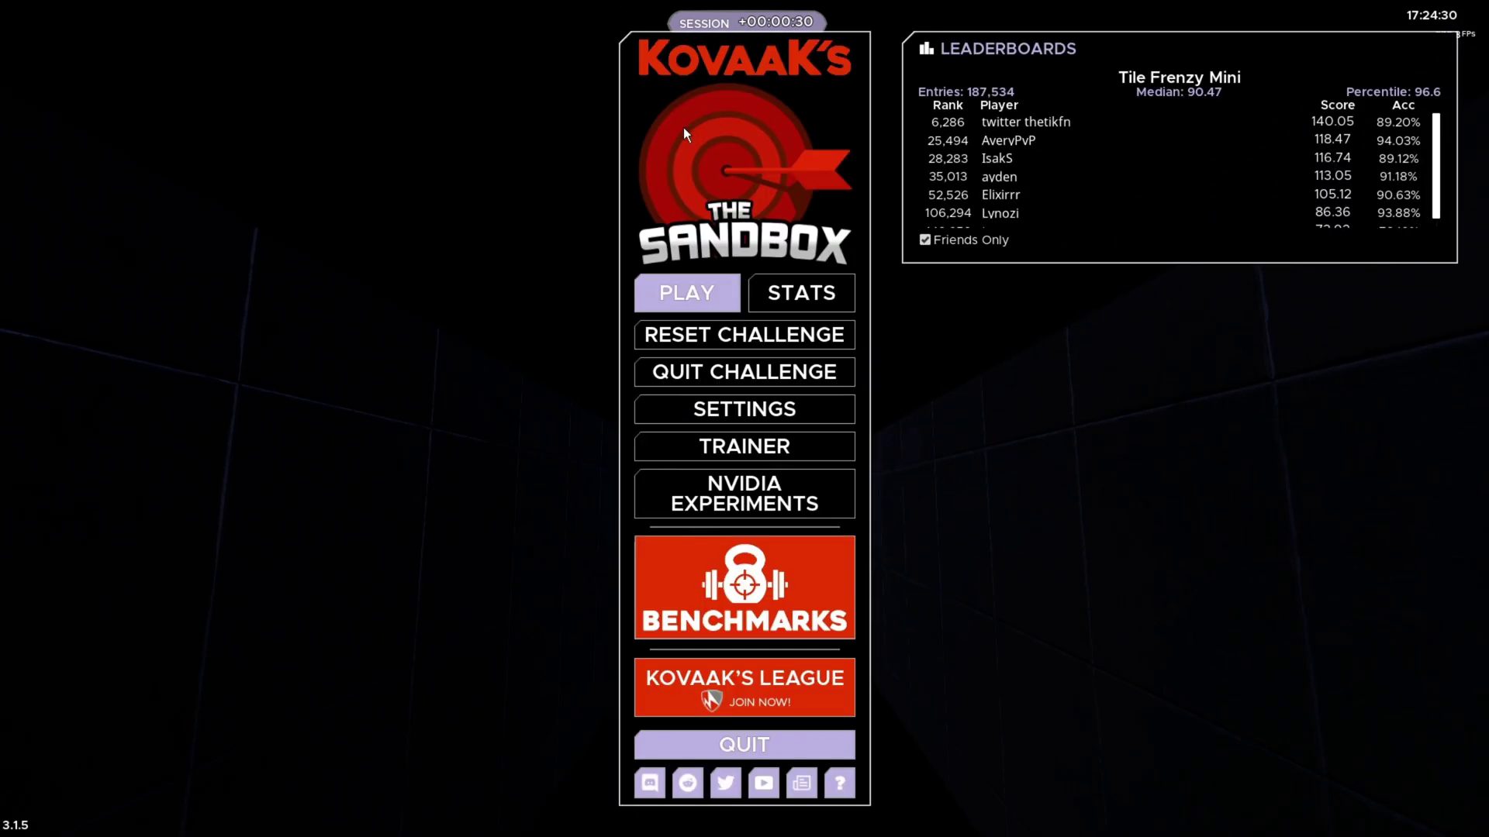
key("Escape")
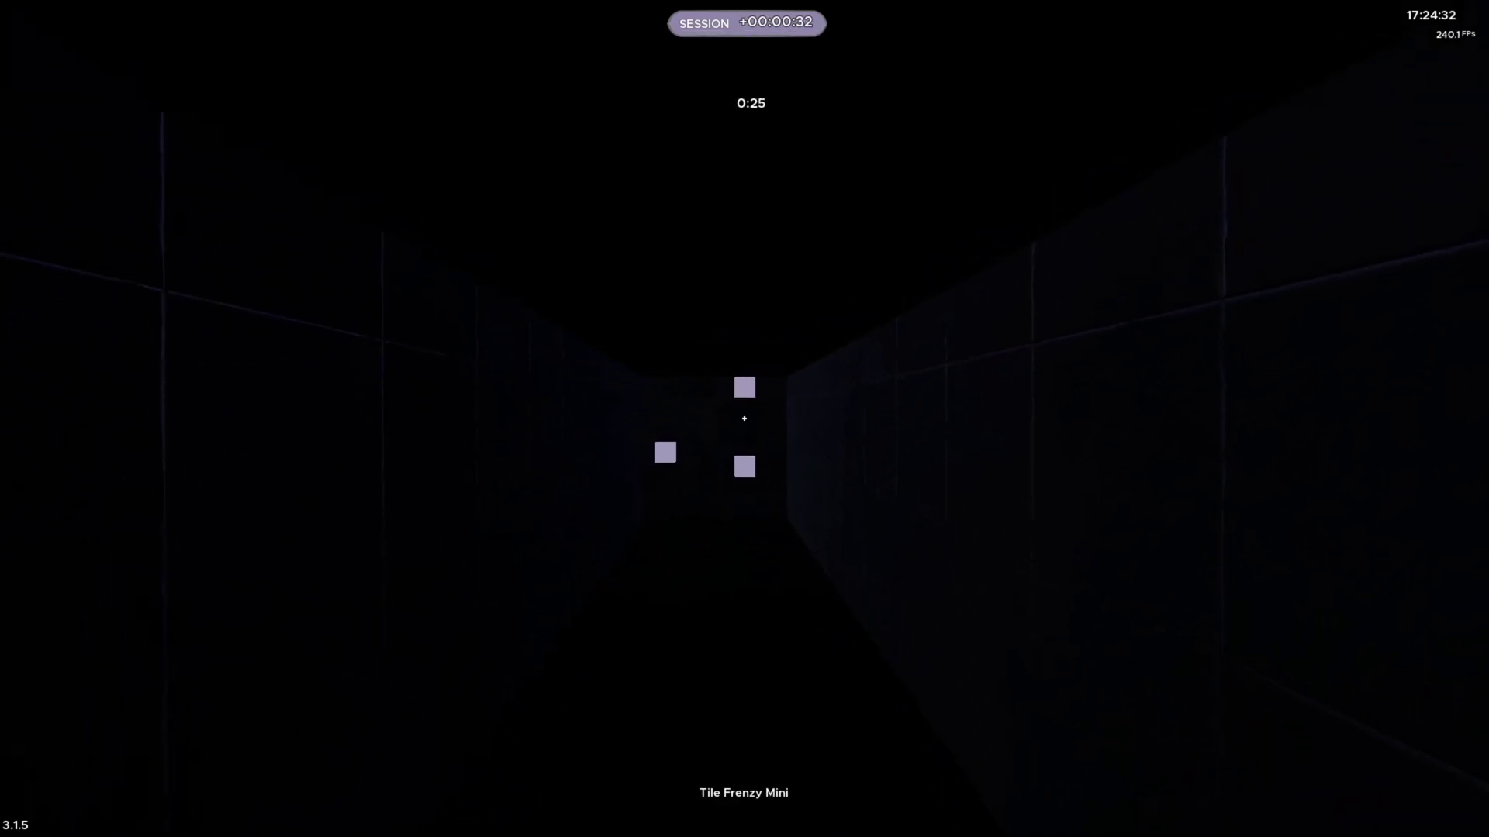
left_click(744, 419)
left_click(744, 419)
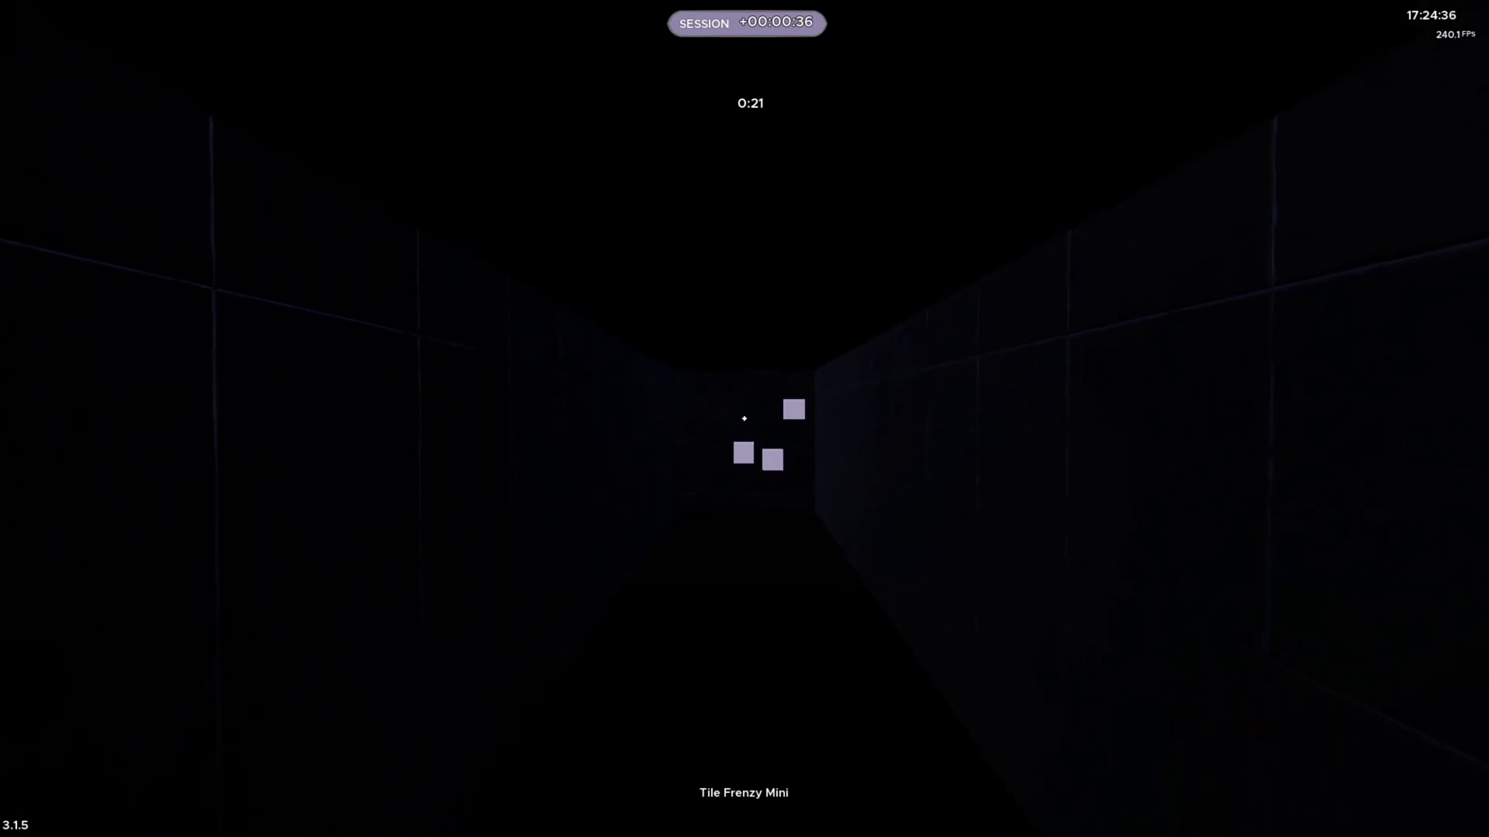
left_click(746, 418)
Quit the challenge and reopen Settings, going through the Sound and UI pages
key("Escape")
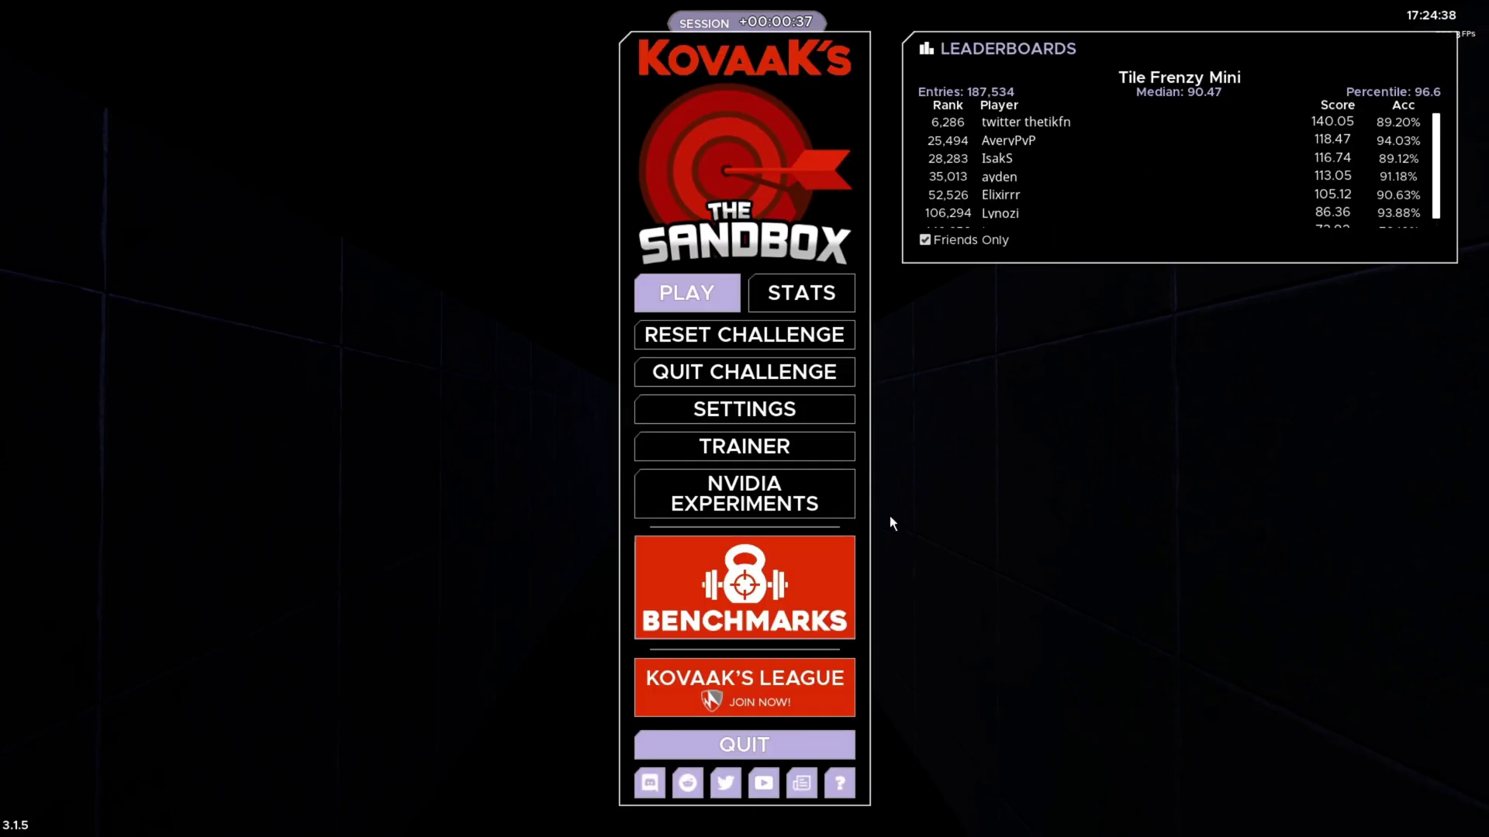
left_click(791, 376)
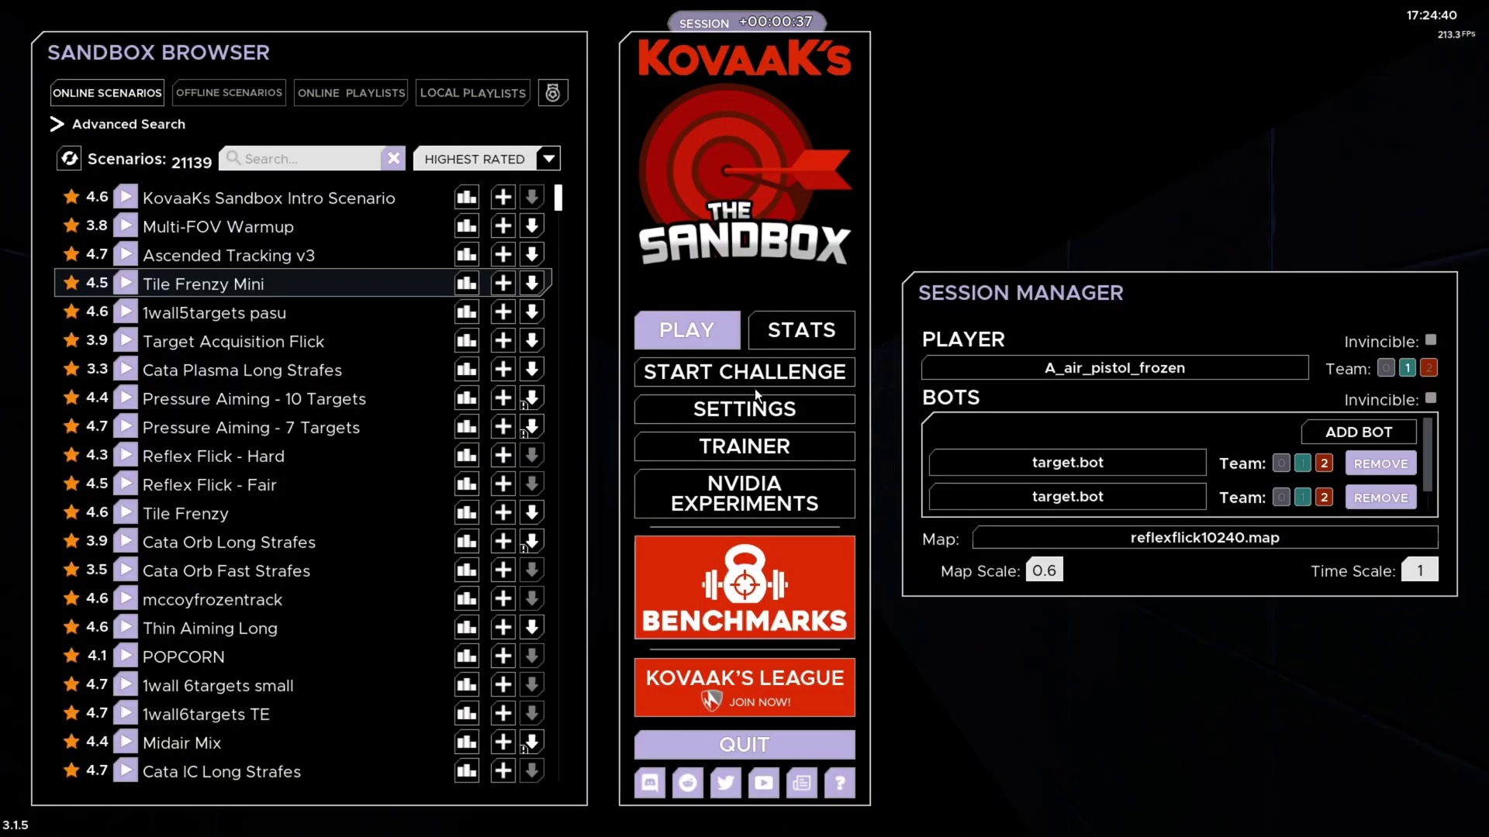
left_click(748, 412)
left_click(997, 136)
left_click(1075, 136)
Scroll through the UI element toggles and cancel the Floating Enemy Health colour picker unchanged
scroll(796, 401, "down", 2)
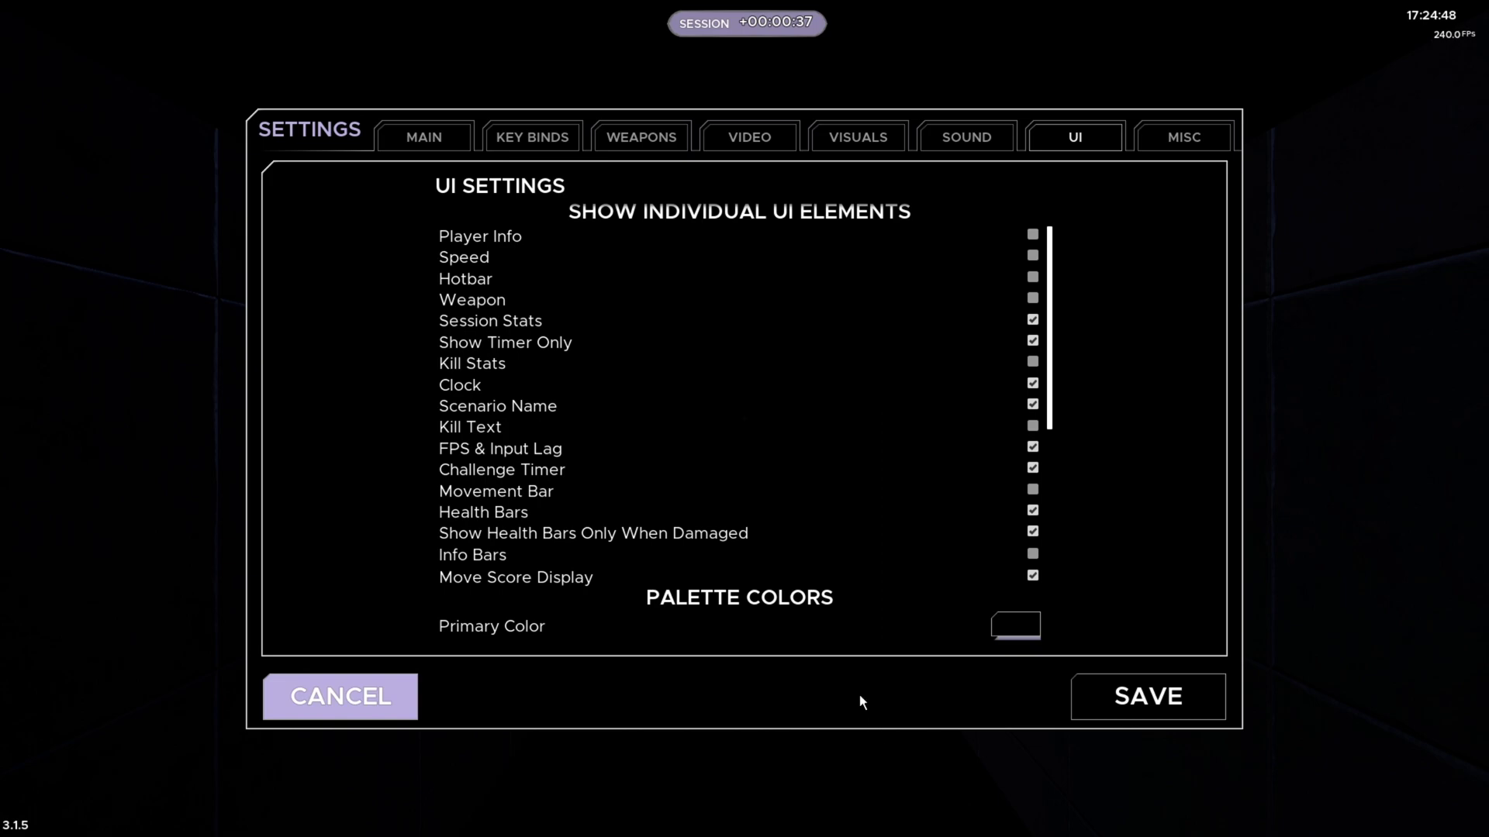
scroll(836, 588, "up", 1)
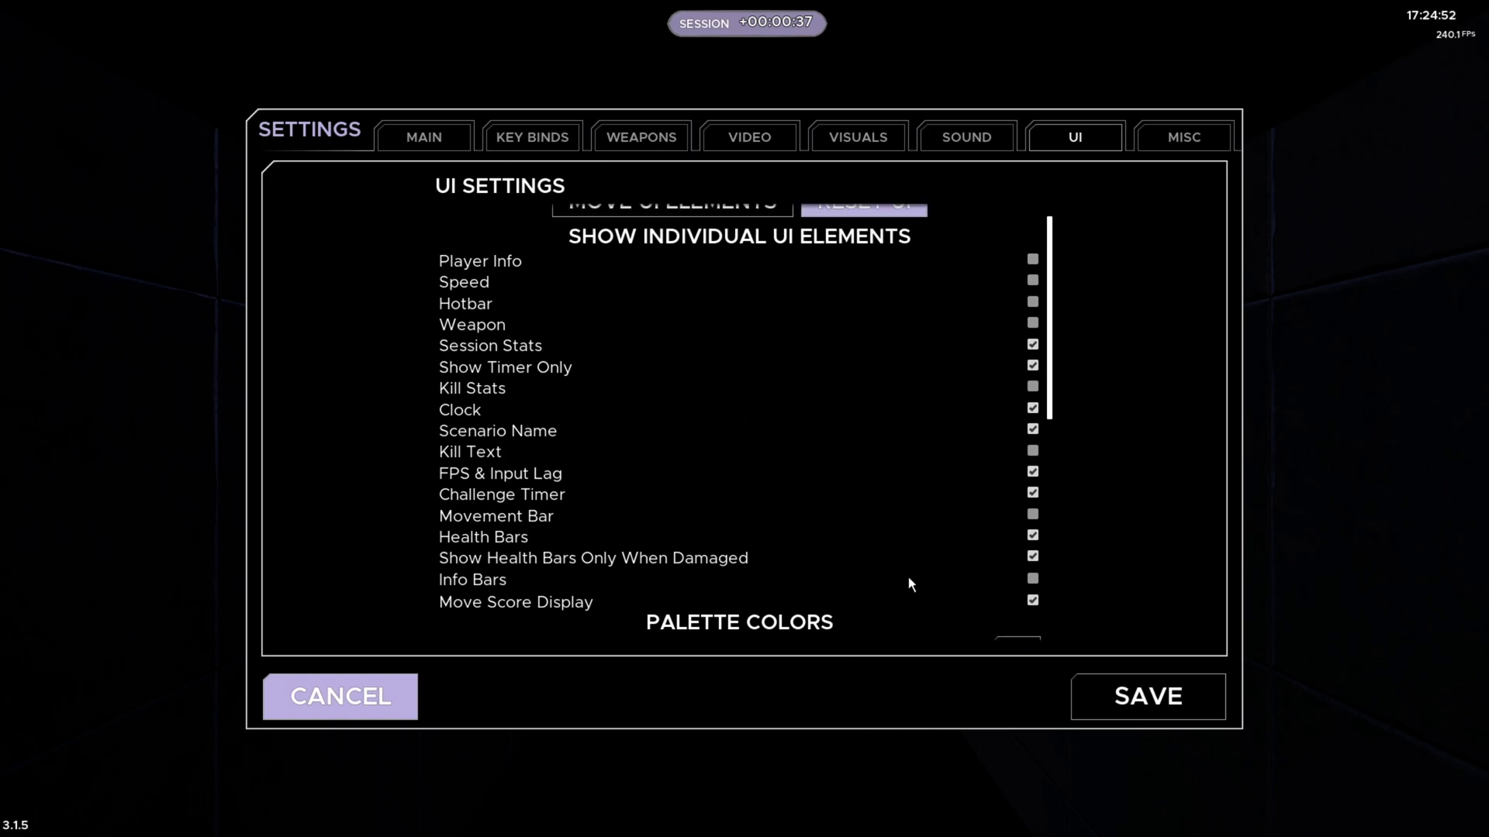
scroll(902, 578, "down", 8)
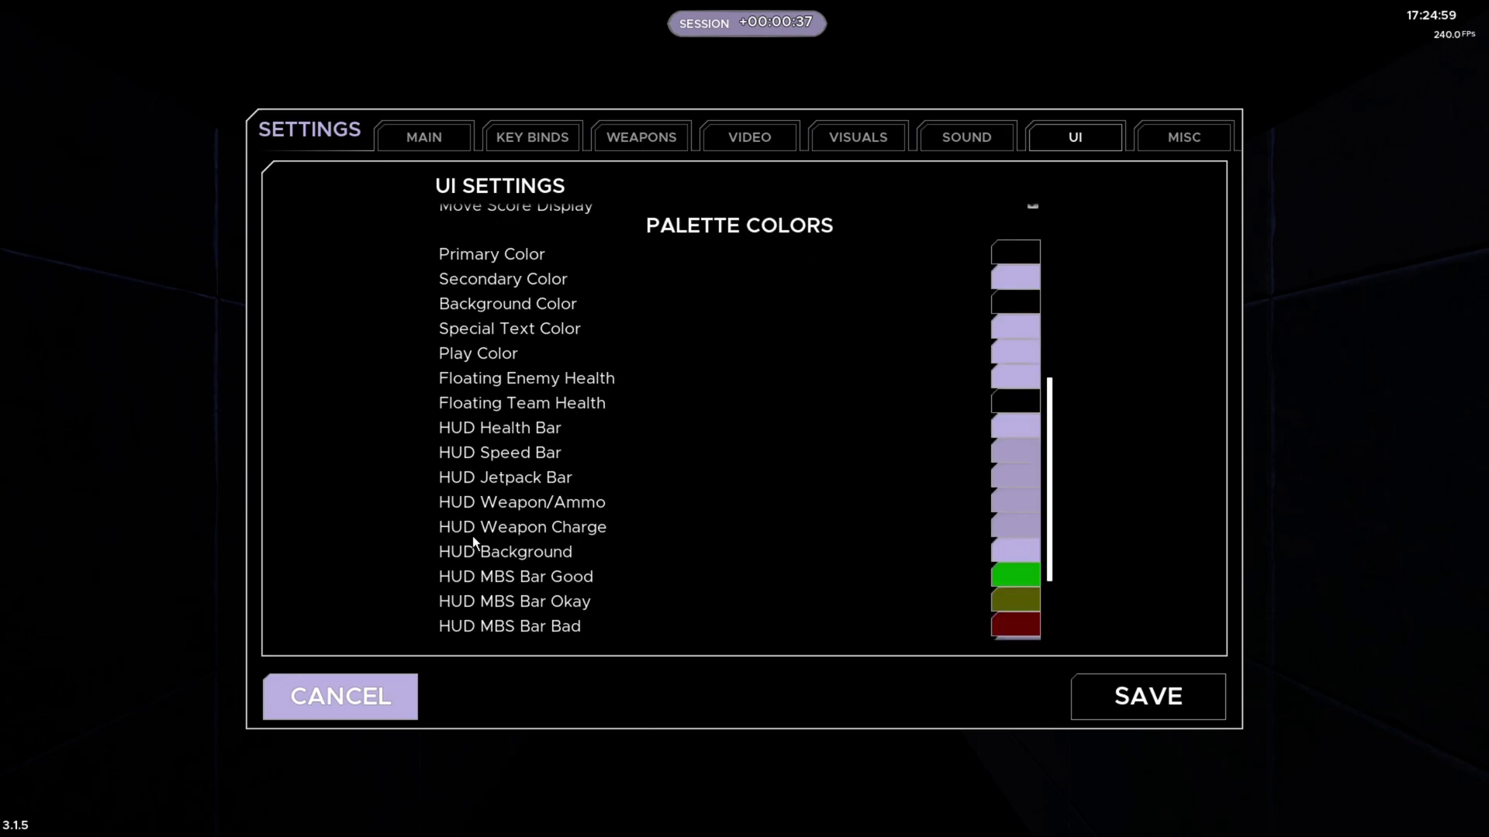
scroll(472, 536, "down", 1)
scroll(472, 536, "down", 1)
scroll(737, 506, "up", 1)
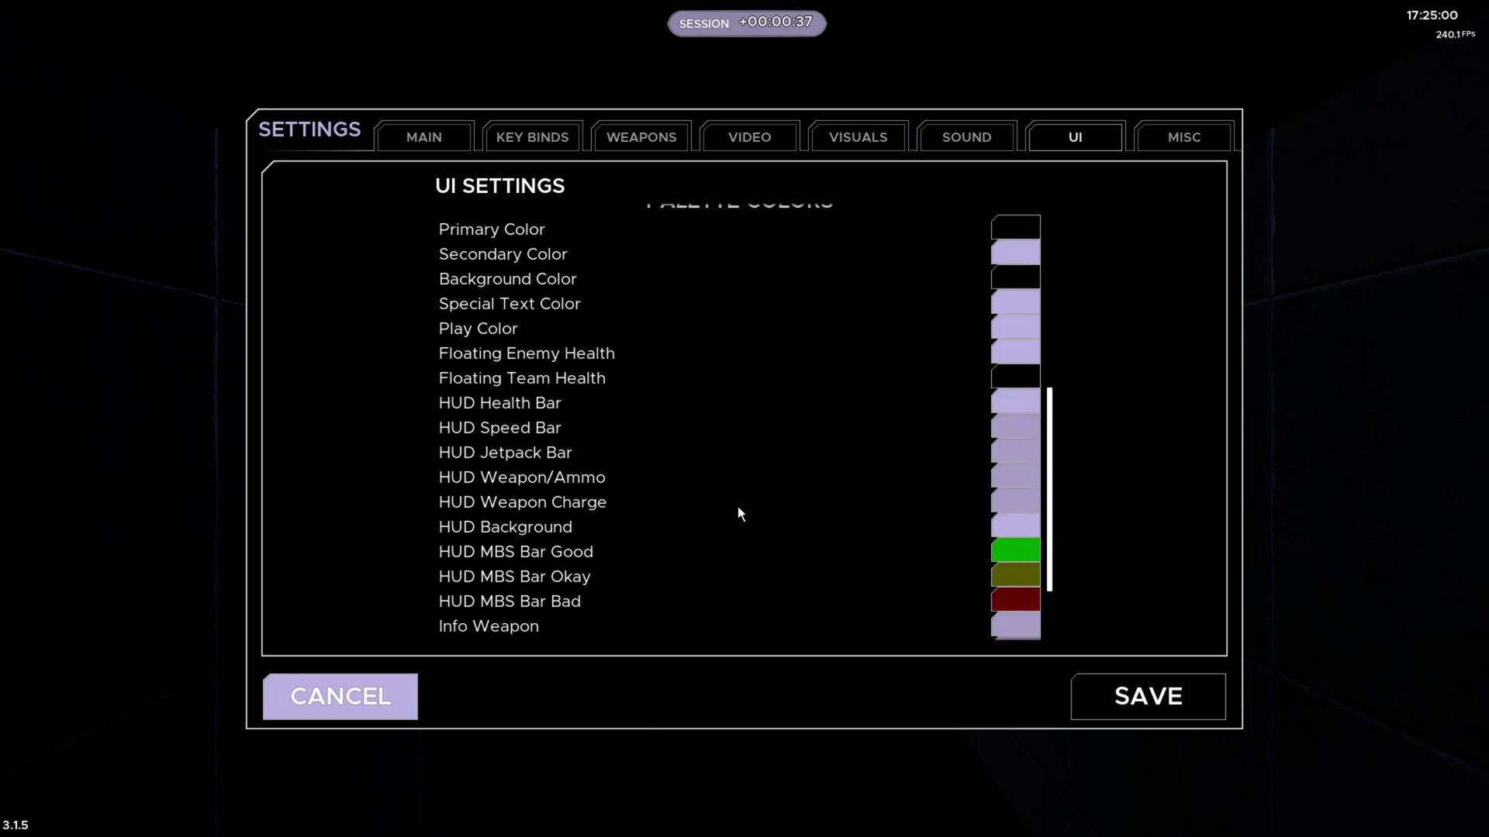
left_click(1007, 352)
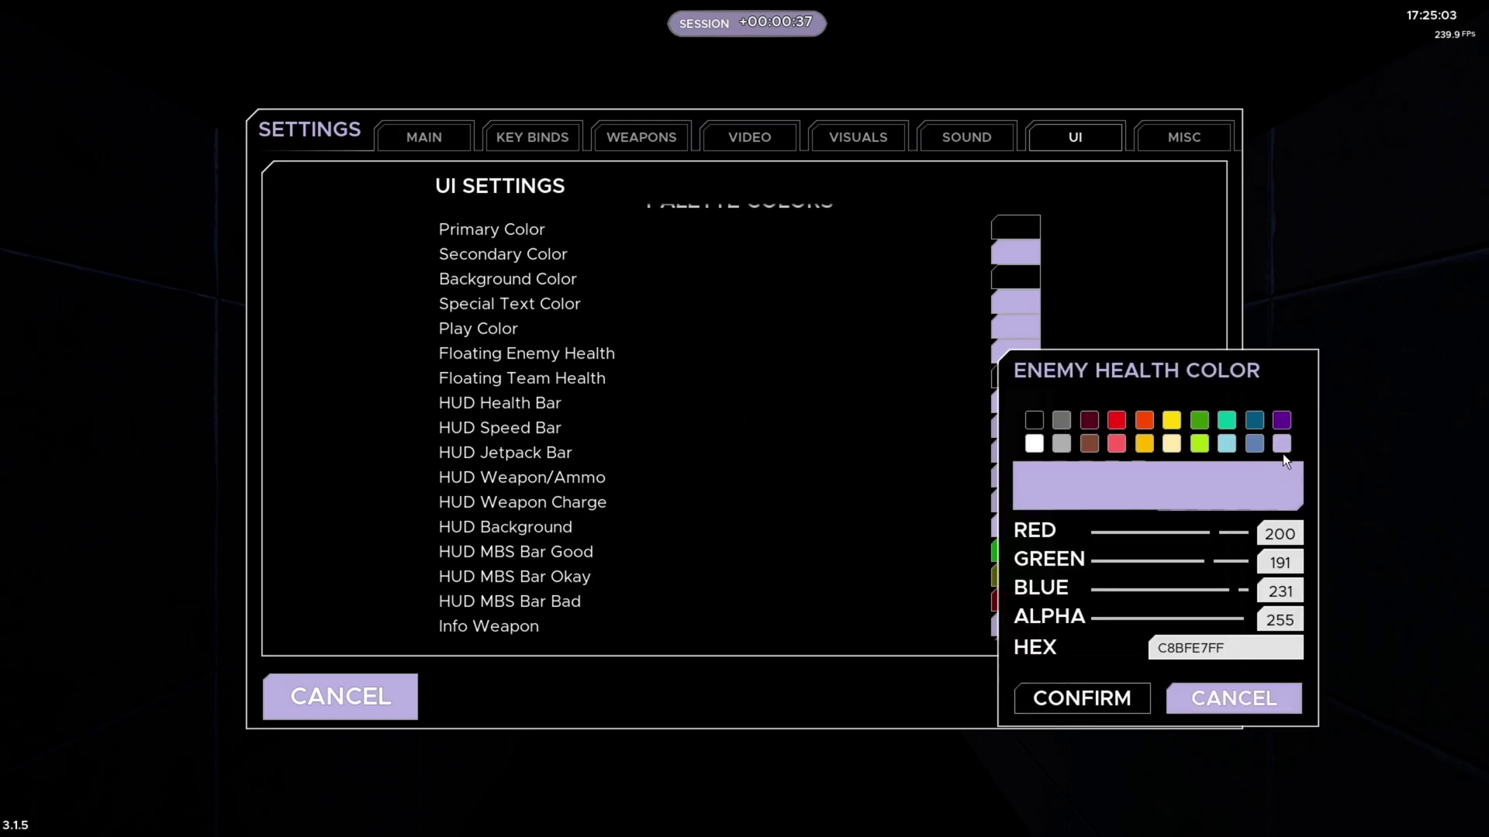
left_click(1241, 699)
Check the HUD Speed Bar and HUD Countdown Timer colour pickers, leaving both colours unchanged
left_click(1037, 424)
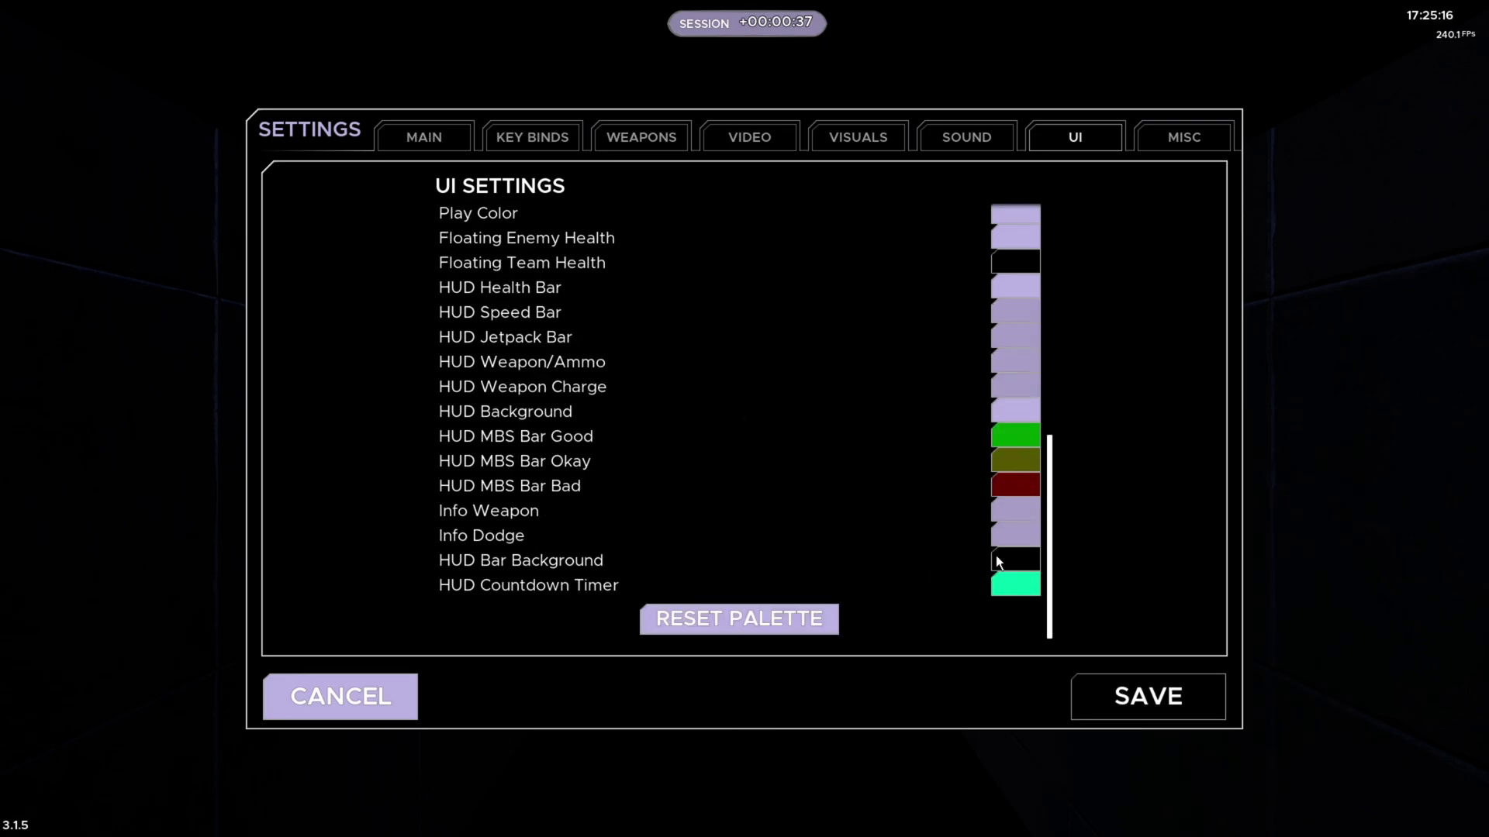
scroll(995, 555, "up", 1)
scroll(998, 570, "down", 1)
left_click(1015, 587)
left_click(1243, 805)
scroll(961, 557, "up", 5)
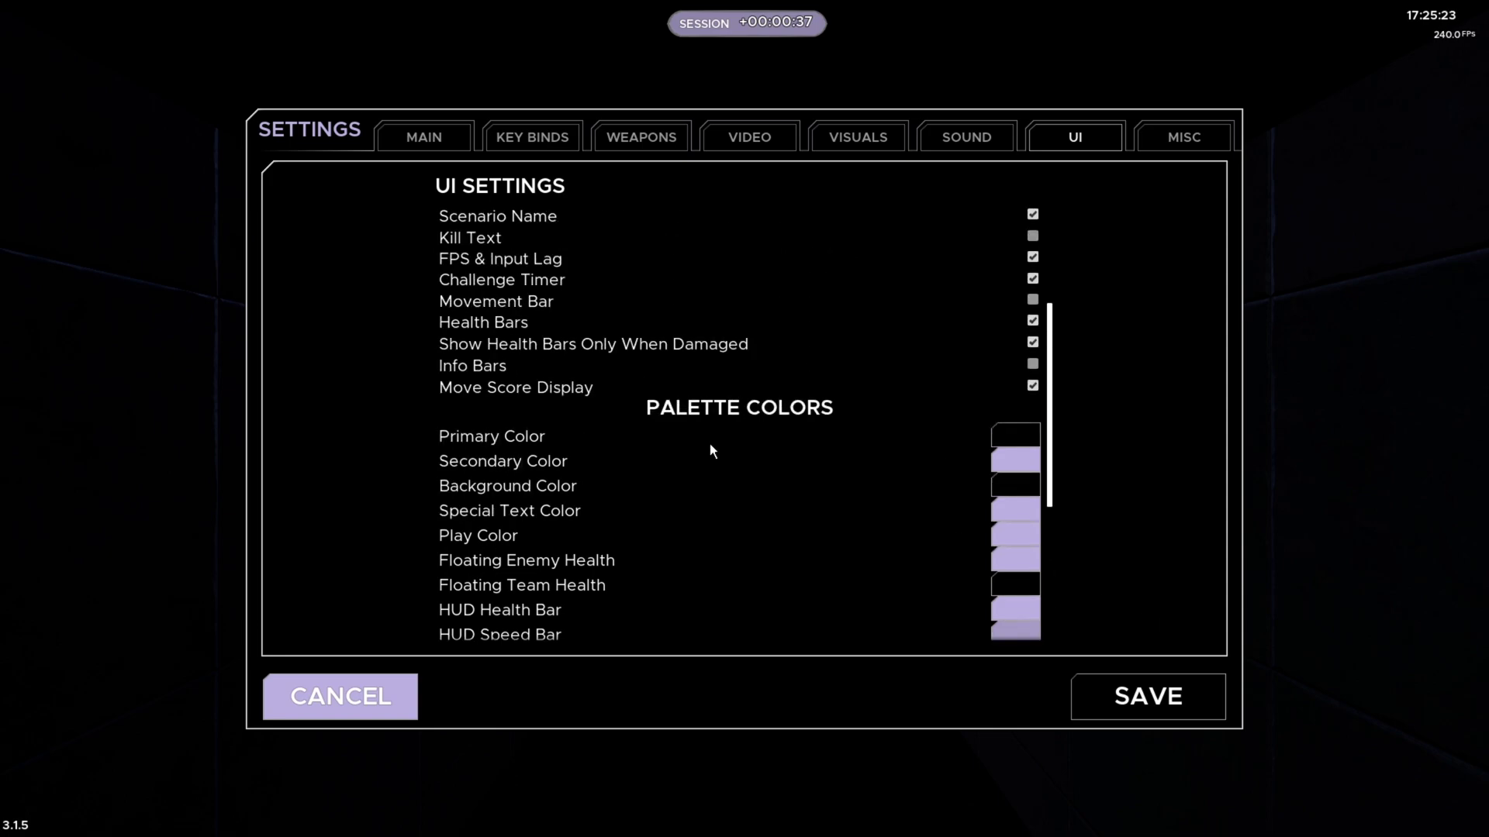
Glance at the Visuals page, return to the UI list, then move to the Misc settings
left_click(828, 135)
left_click(1074, 137)
scroll(854, 429, "down", 5)
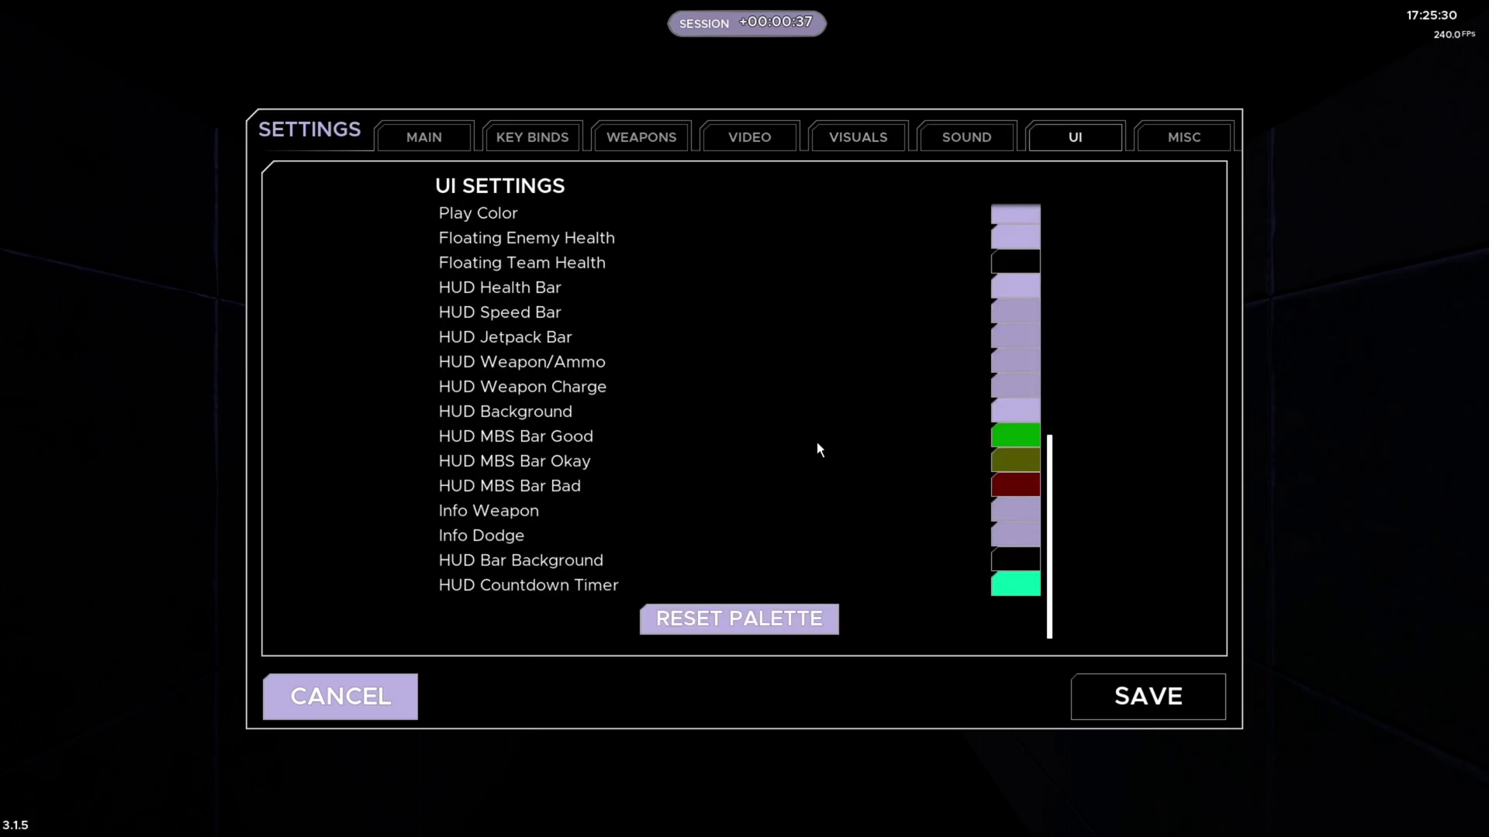
scroll(857, 479, "up", 5)
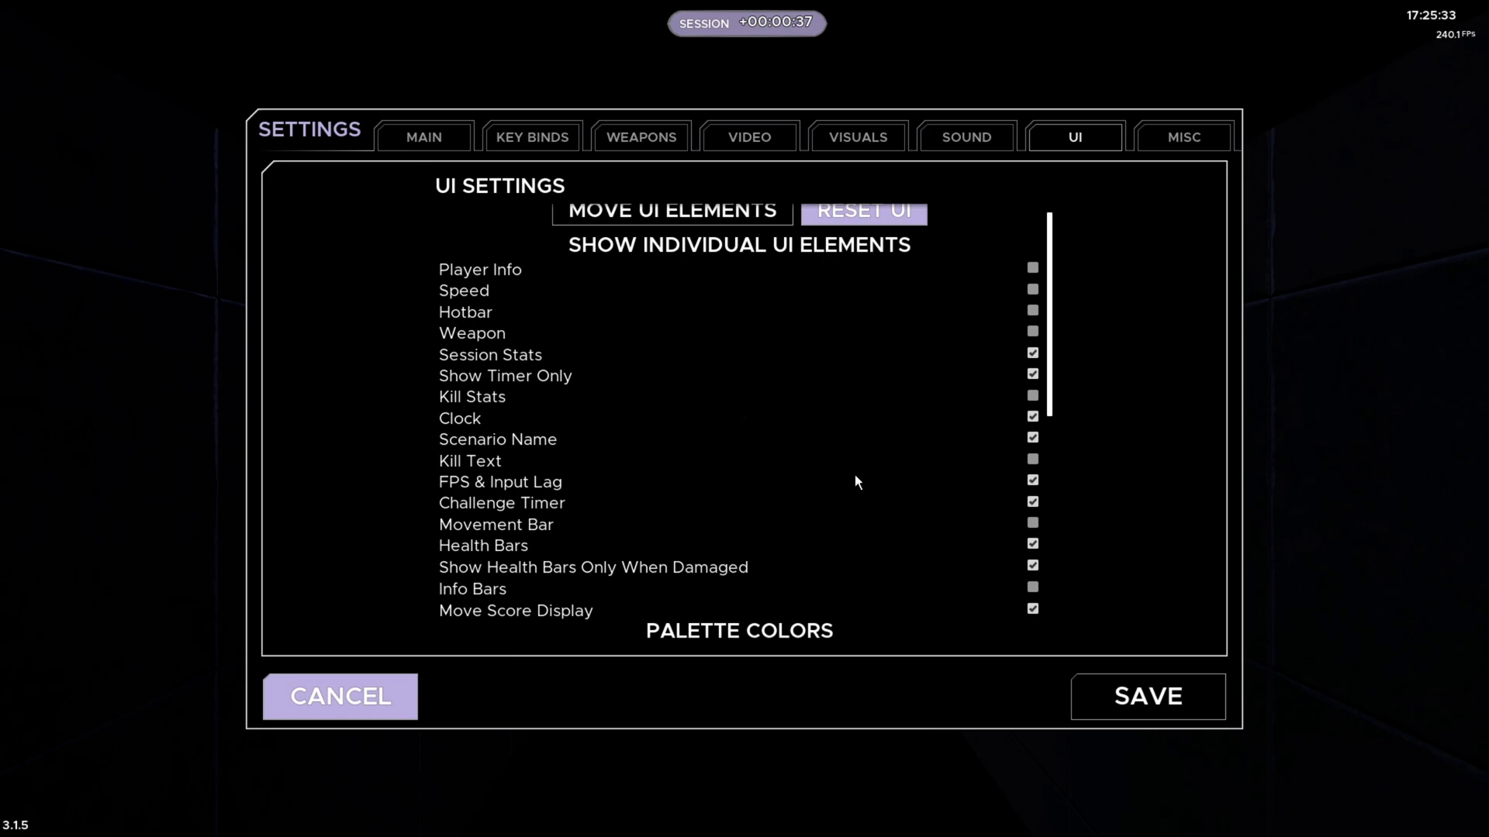
scroll(855, 475, "up", 1)
left_click(1156, 136)
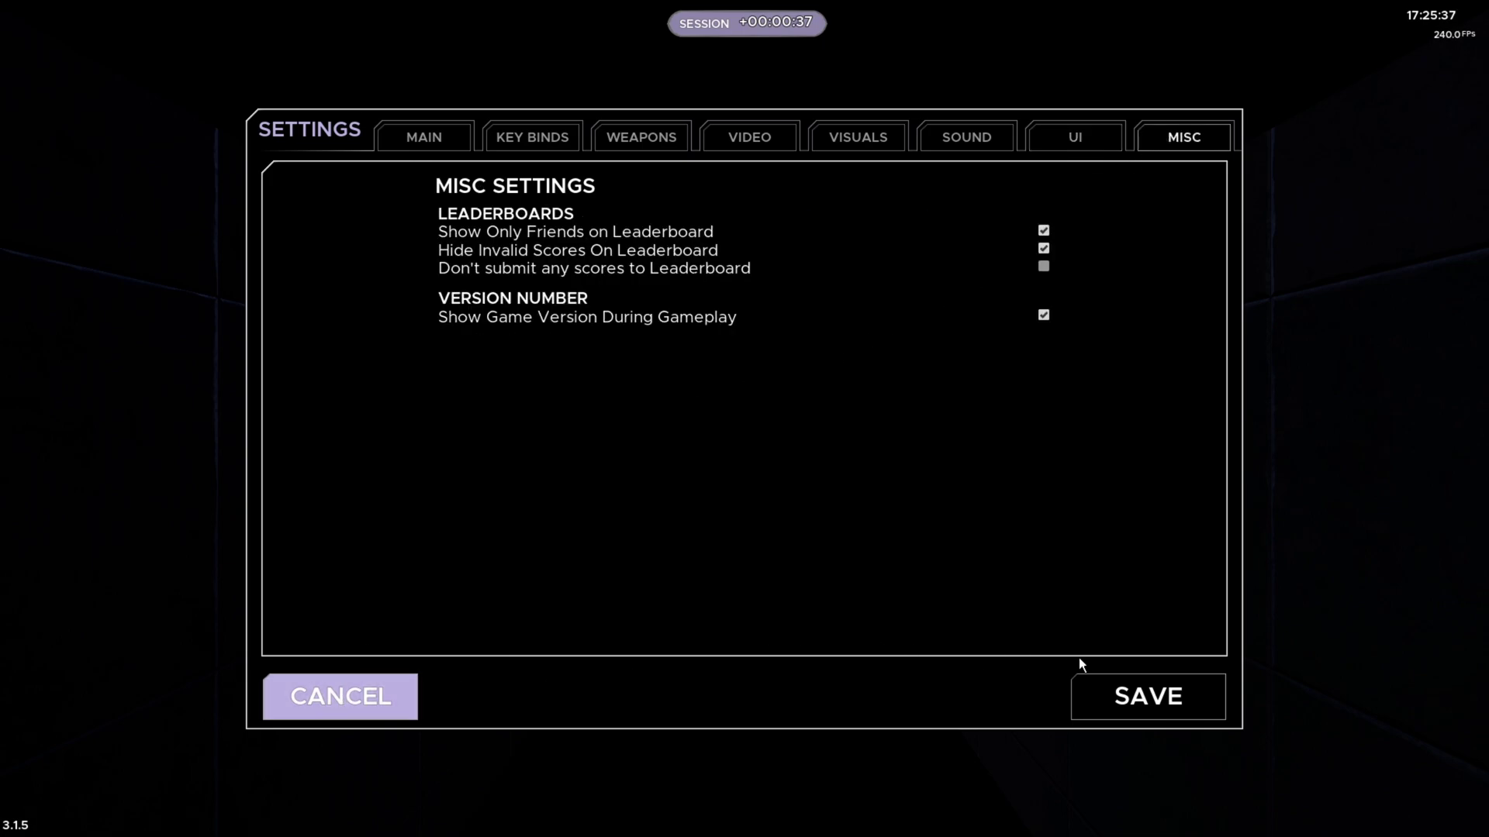
Save all KovaaK's settings with SAVE, closing the window to the sandbox main menu
left_click(1131, 681)
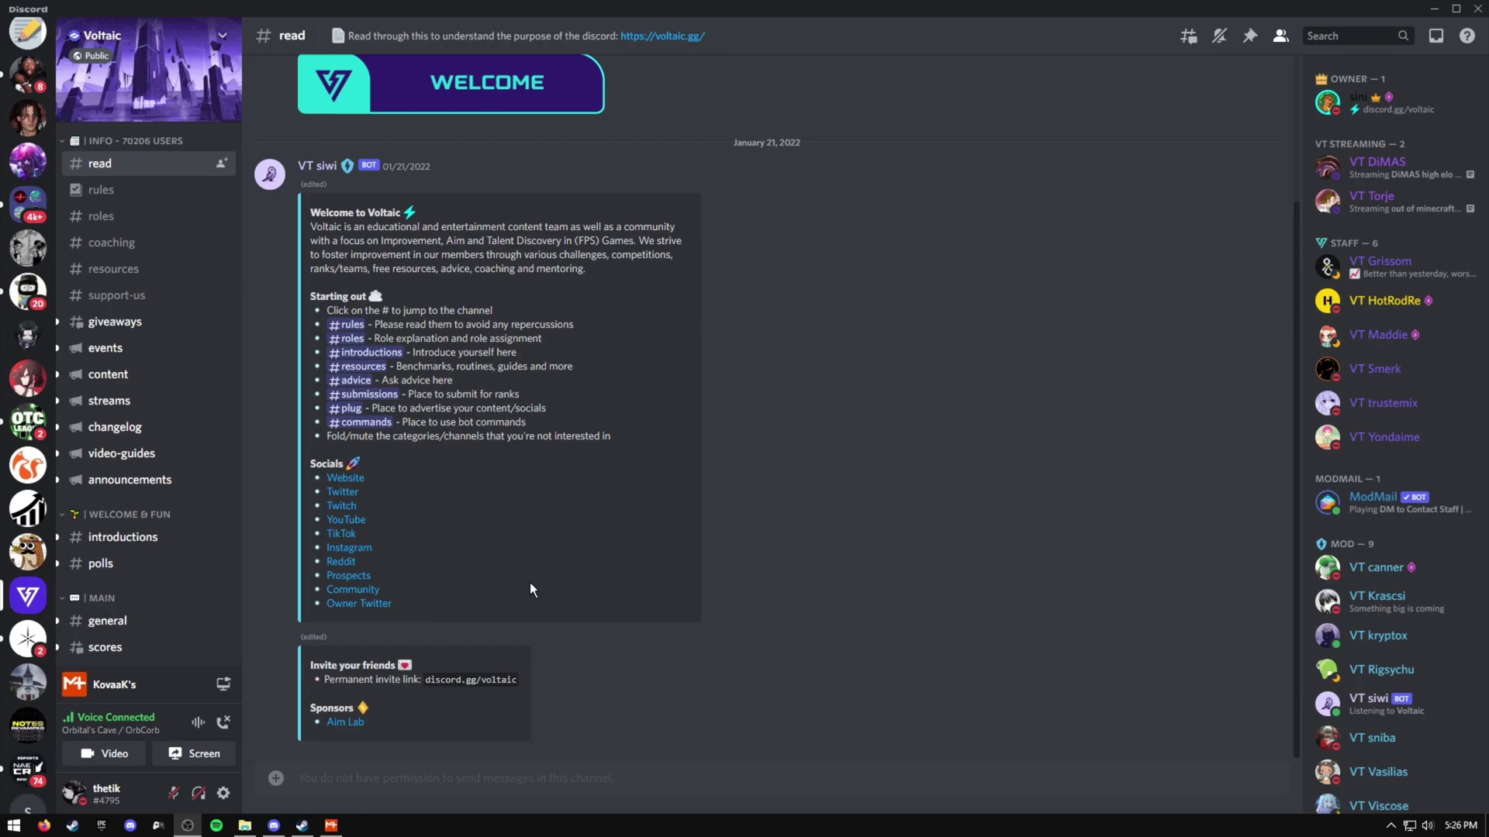
Look over the Voltaic server menu and the Welcome to Voltaic channel content
left_click(172, 63)
left_click(927, 248)
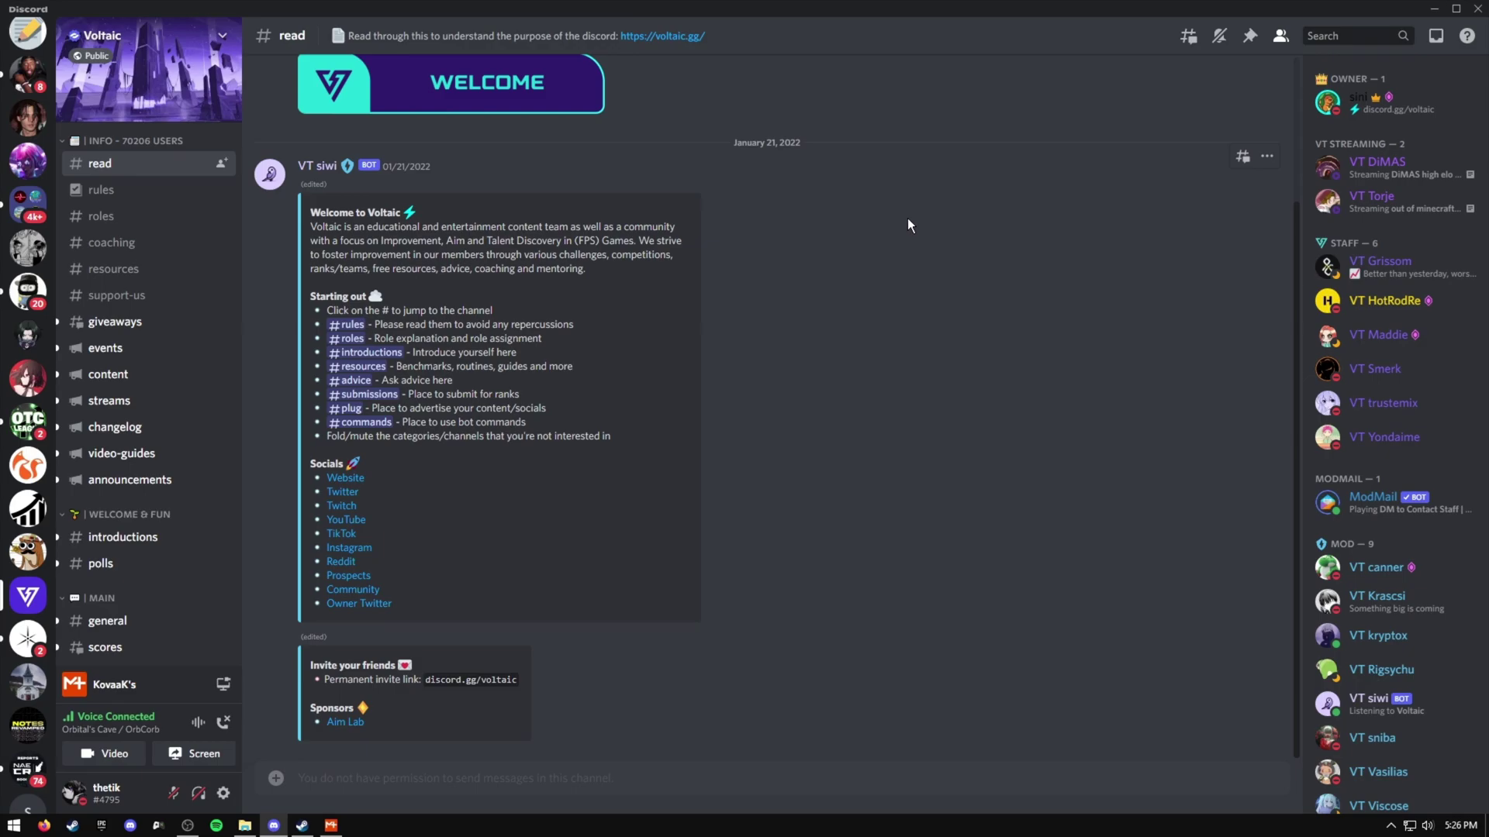
mouse_move(185, 318)
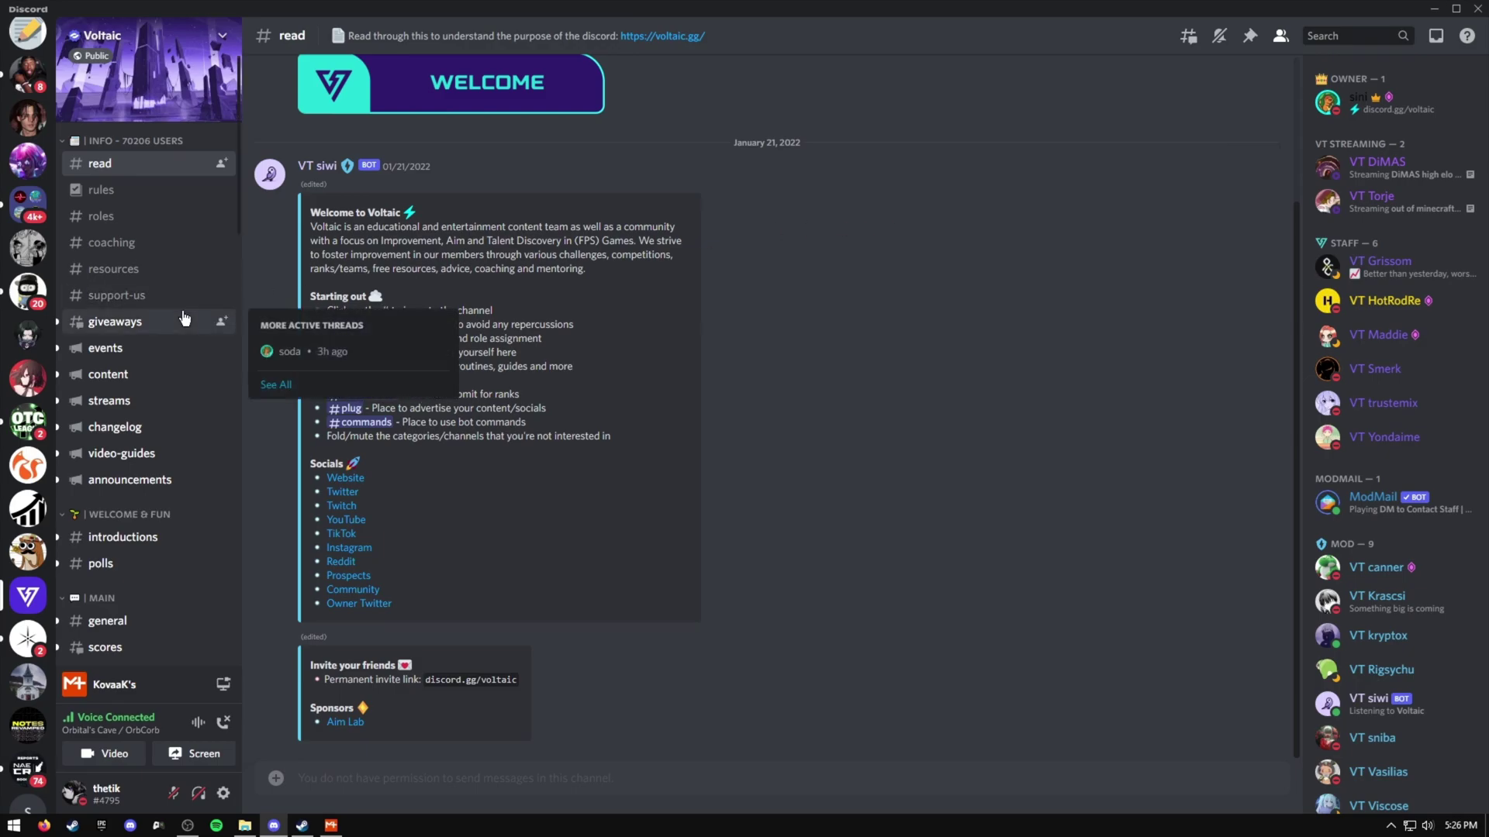
scroll(182, 312, "down", 15)
scroll(174, 319, "up", 15)
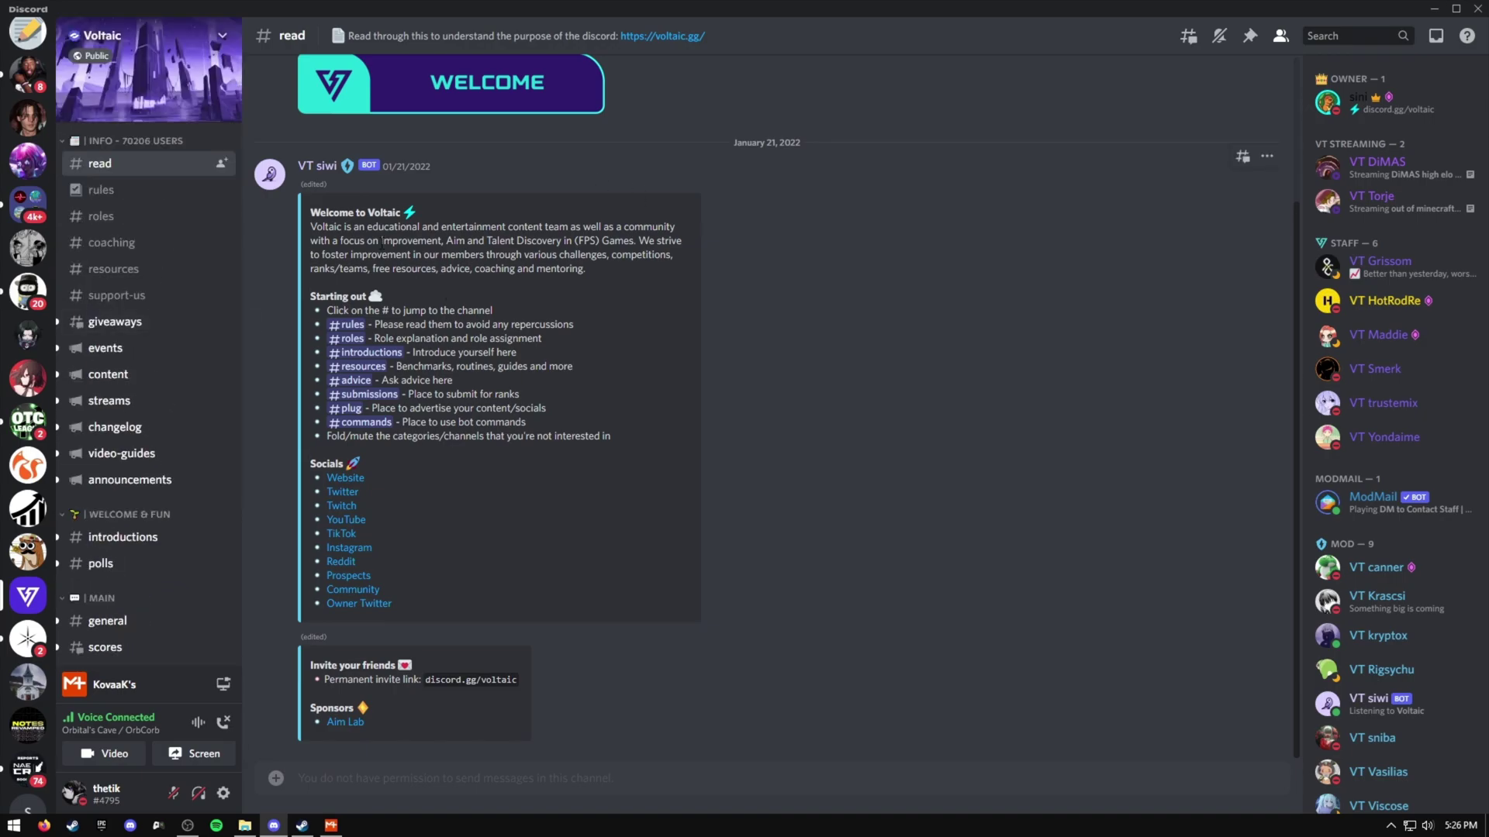
left_click_drag(327, 208, 447, 227)
left_click(325, 225)
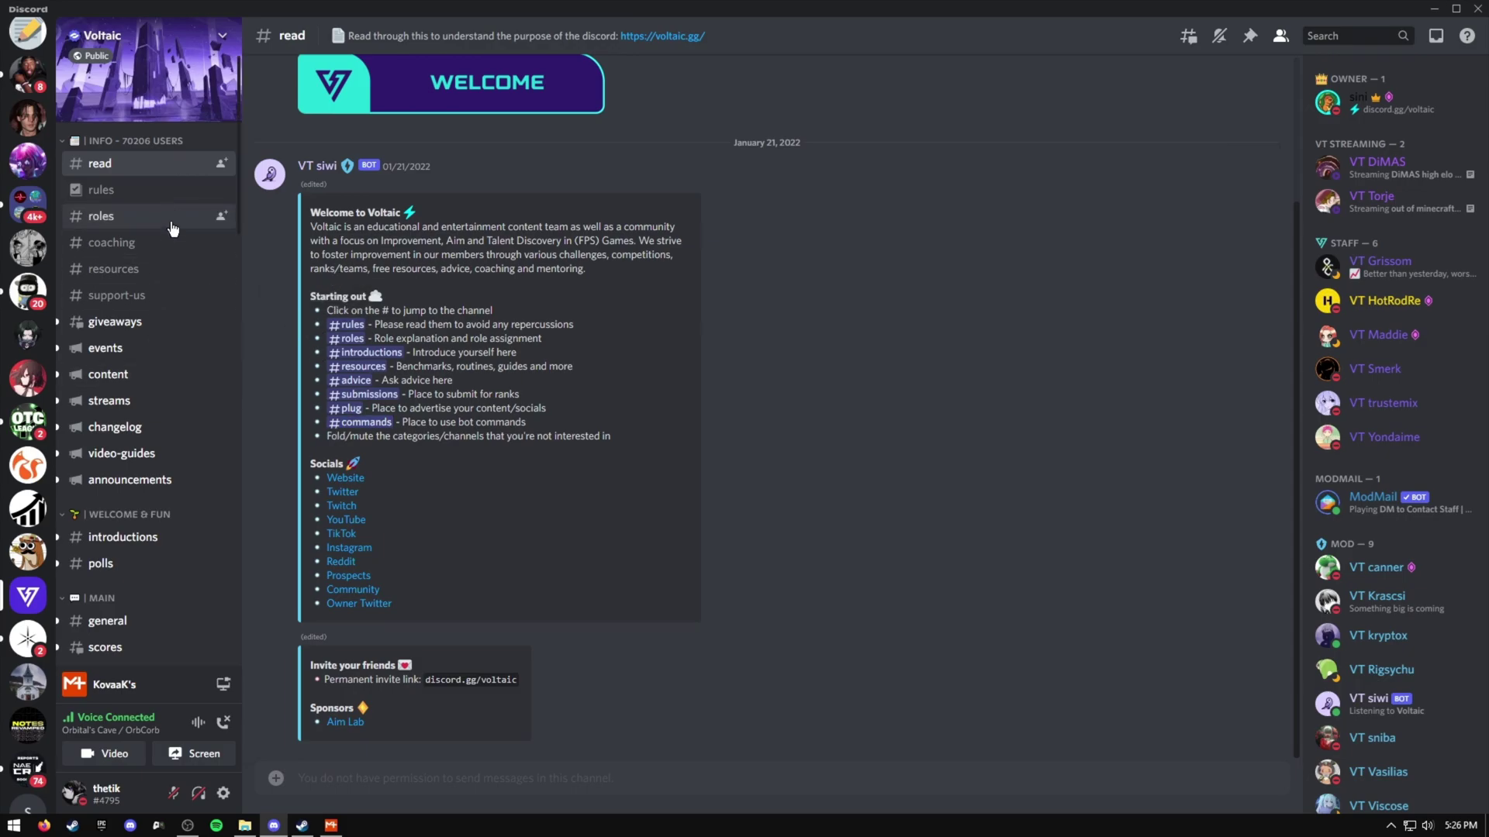
In #resources, open the KovaaKs Smoothness & Precision routine link and confirm the external link
left_click(161, 269)
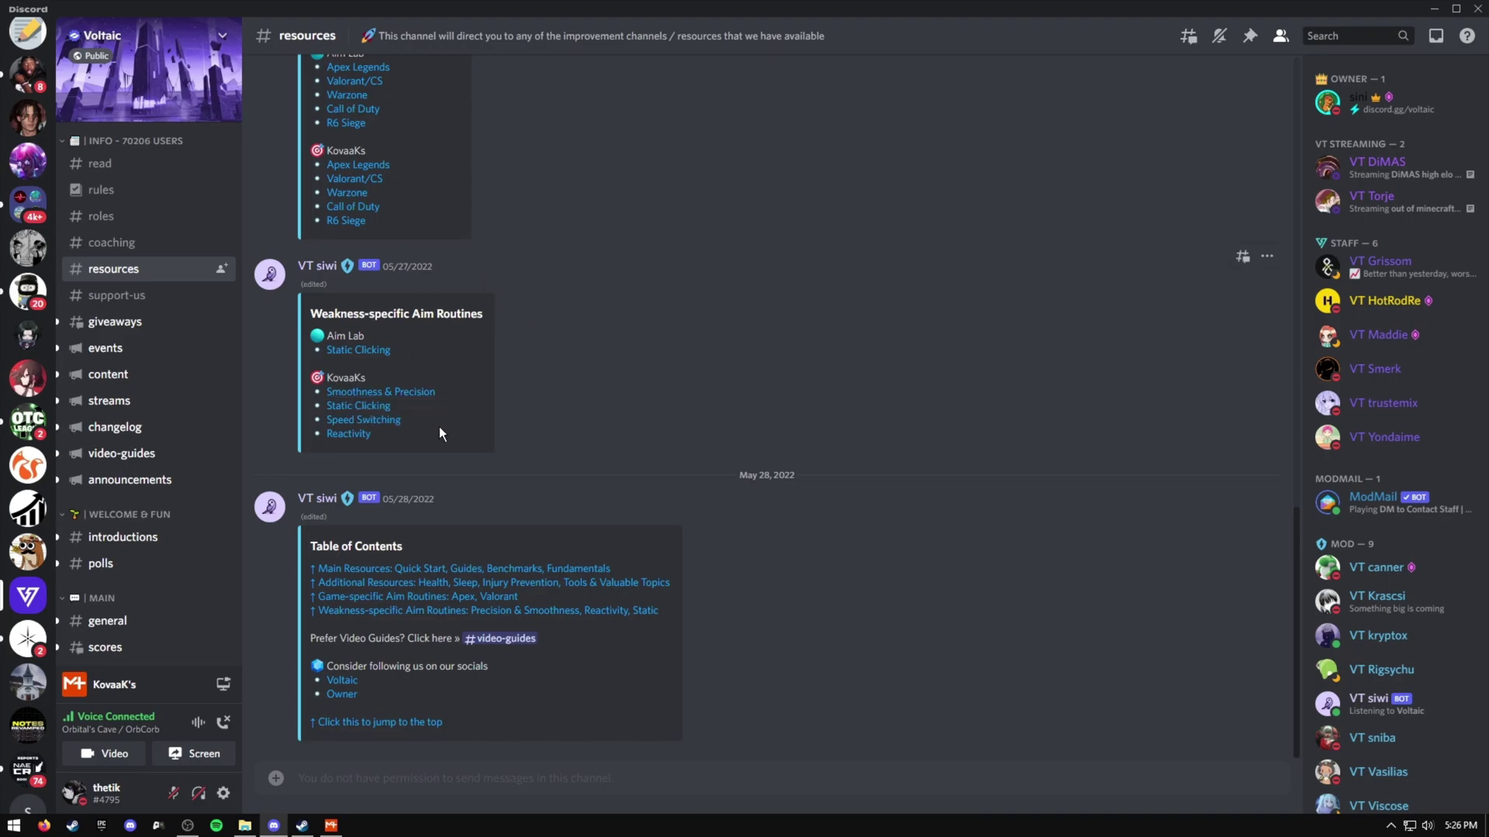
left_click_drag(311, 313, 478, 335)
left_click(390, 369)
mouse_move(433, 392)
left_mouse_down()
mouse_move(448, 424)
mouse_move(413, 390)
left_mouse_up()
left_click(798, 457)
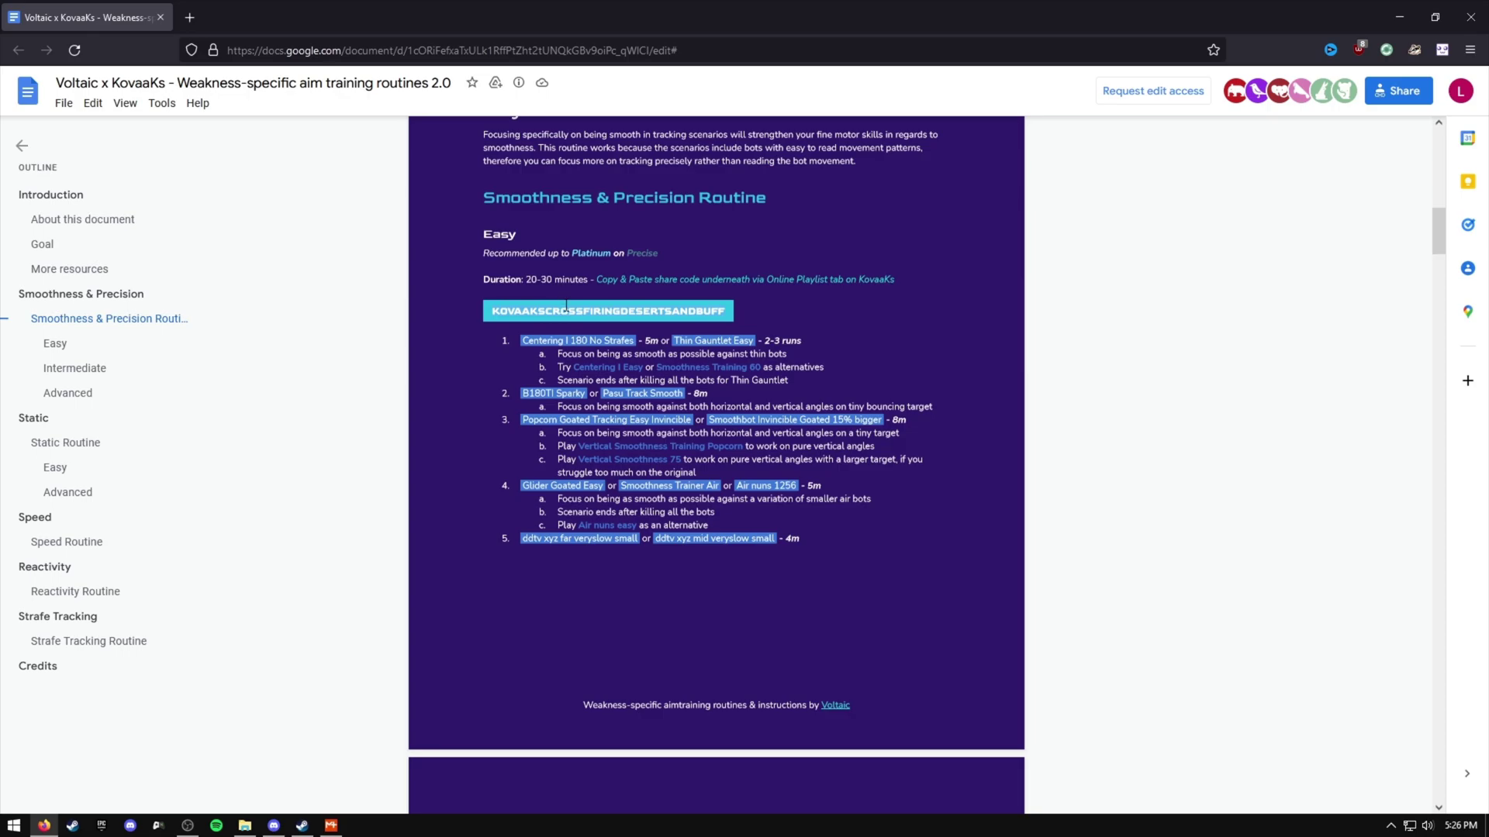
Scroll down the Voltaic x KovaaKs routines doc toward the Static section
scroll(566, 306, "down", 15)
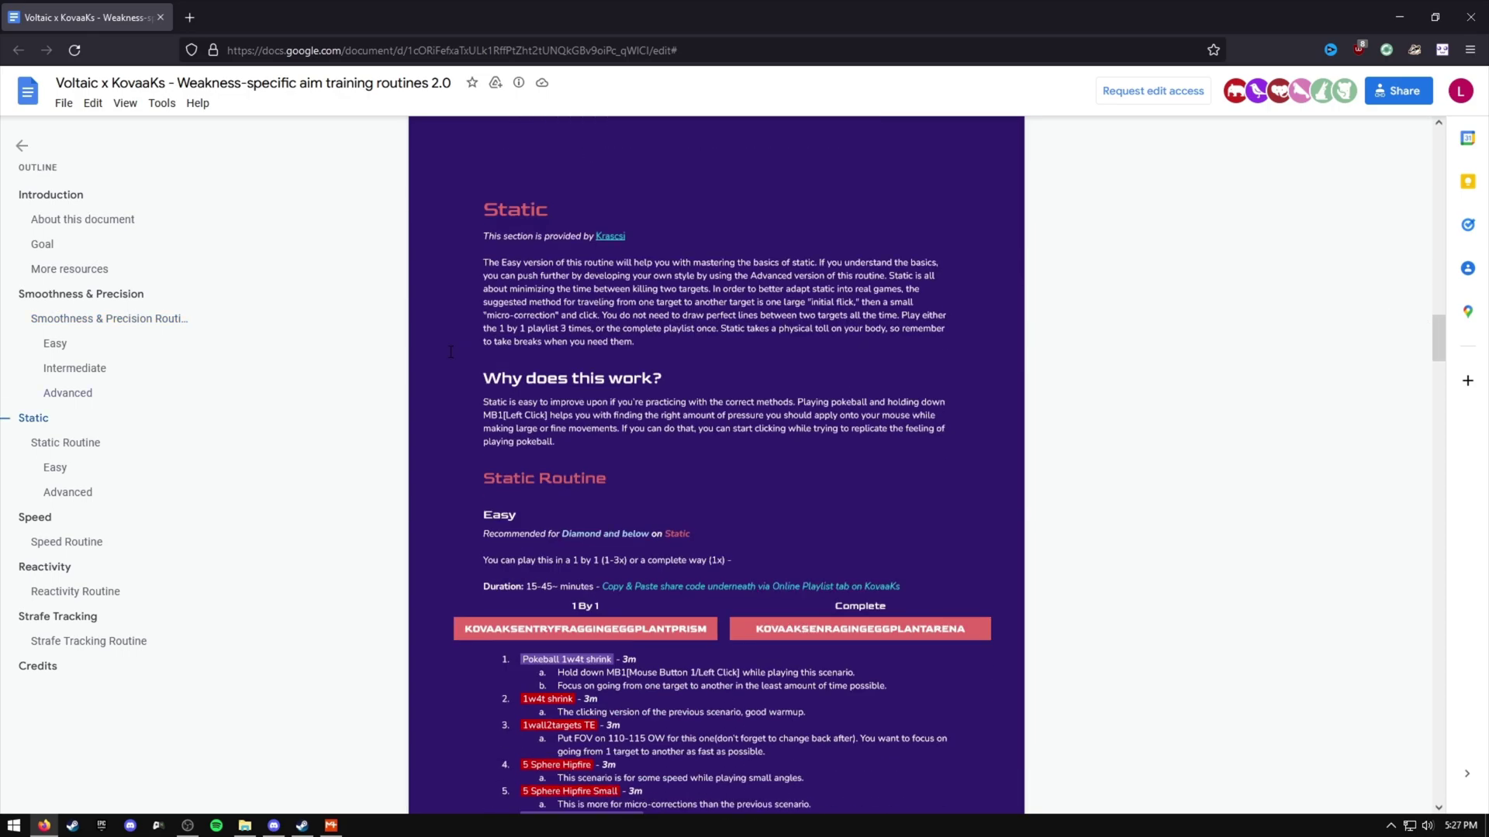